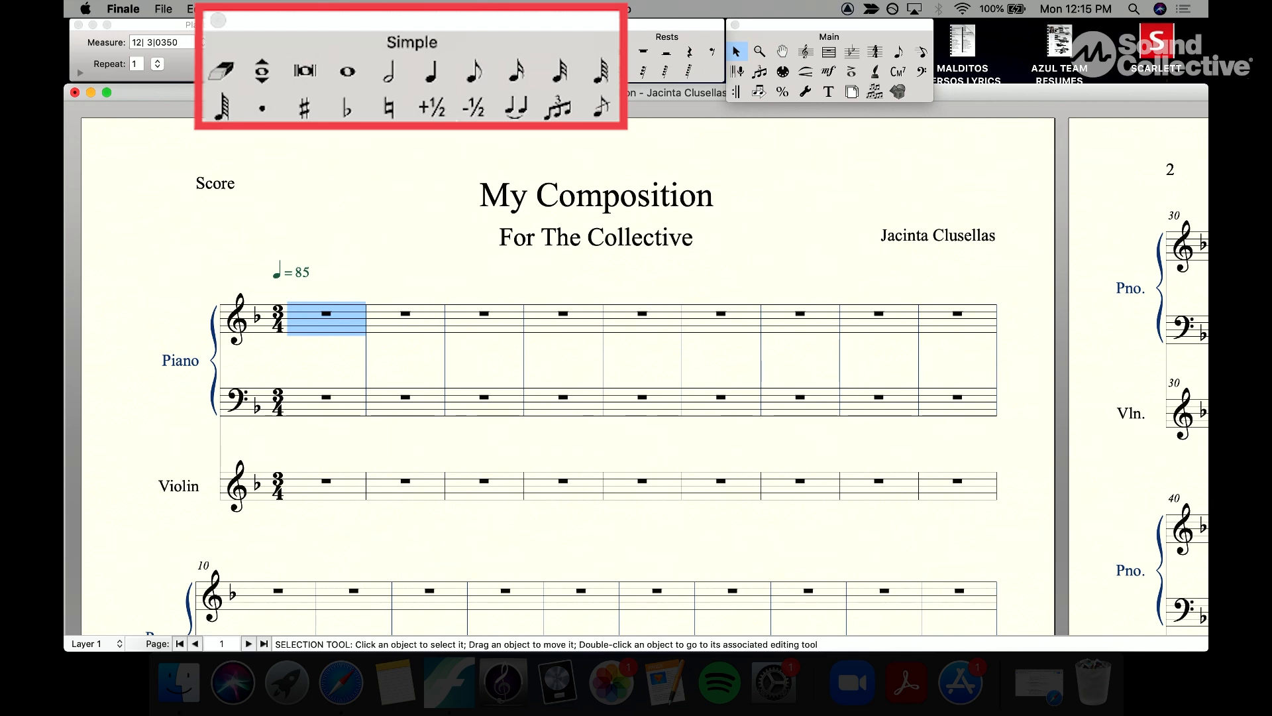
Step: Enter a quarter note E at the start of the piano's first measure
{"action": "key", "text": "super+equal"}
{"action": "scroll", "coordinate": [590, 229], "scroll_direction": "right", "scroll_amount": 3}
{"action": "scroll", "coordinate": [589, 229], "scroll_direction": "down", "scroll_amount": 2}
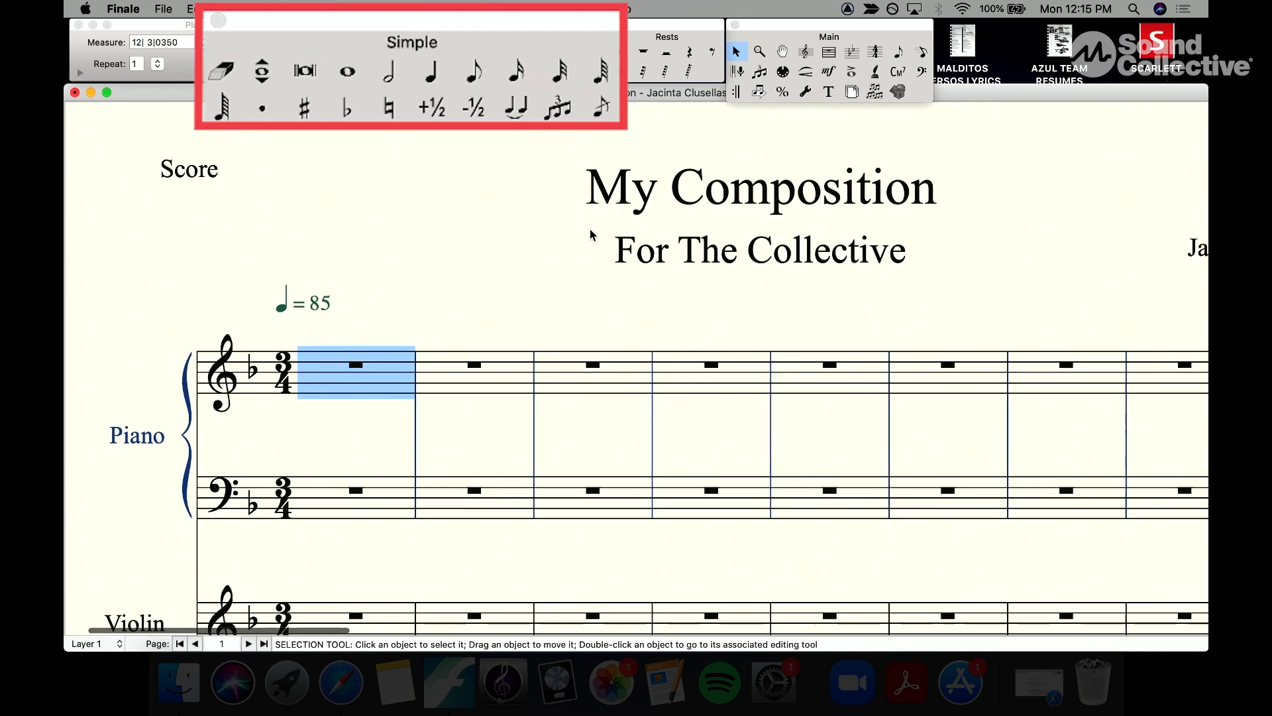
{"action": "left_click", "coordinate": [435, 80]}
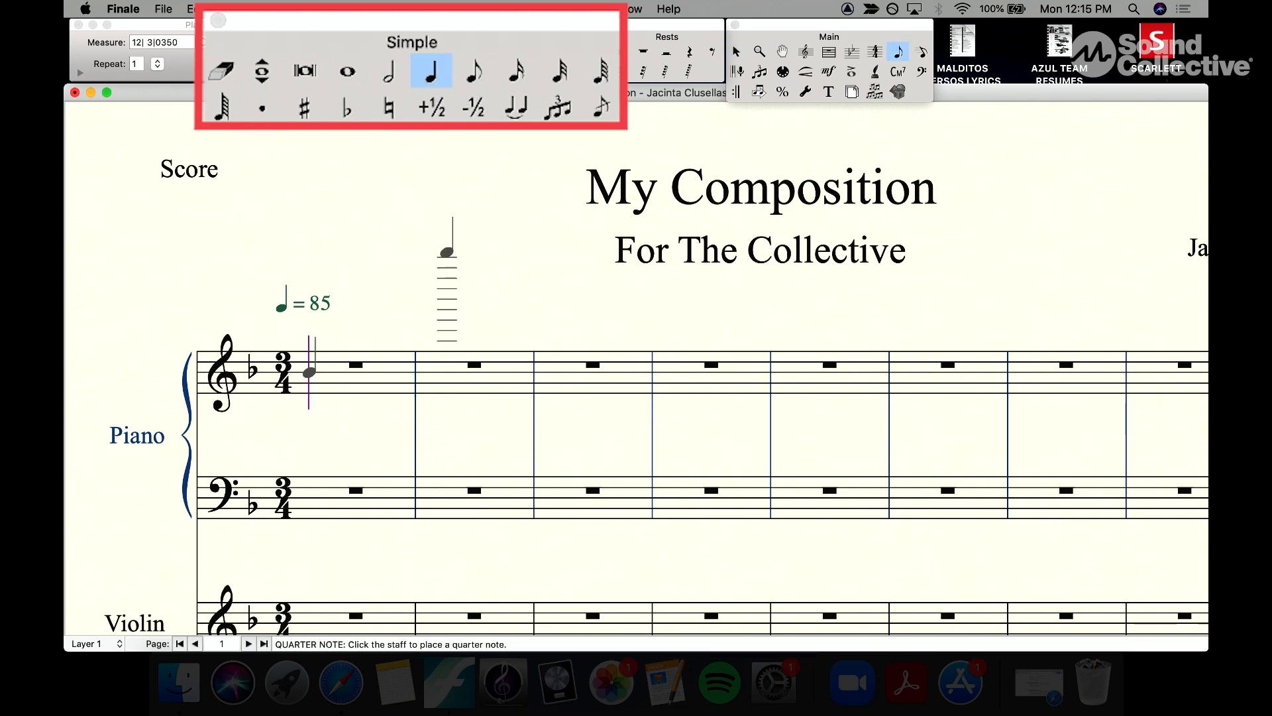
{"action": "key", "text": "super+equal"}
{"action": "scroll", "coordinate": [444, 249], "scroll_direction": "down", "scroll_amount": 6}
{"action": "scroll", "coordinate": [444, 249], "scroll_direction": "right", "scroll_amount": 3}
{"action": "scroll", "coordinate": [444, 249], "scroll_direction": "left", "scroll_amount": 1}
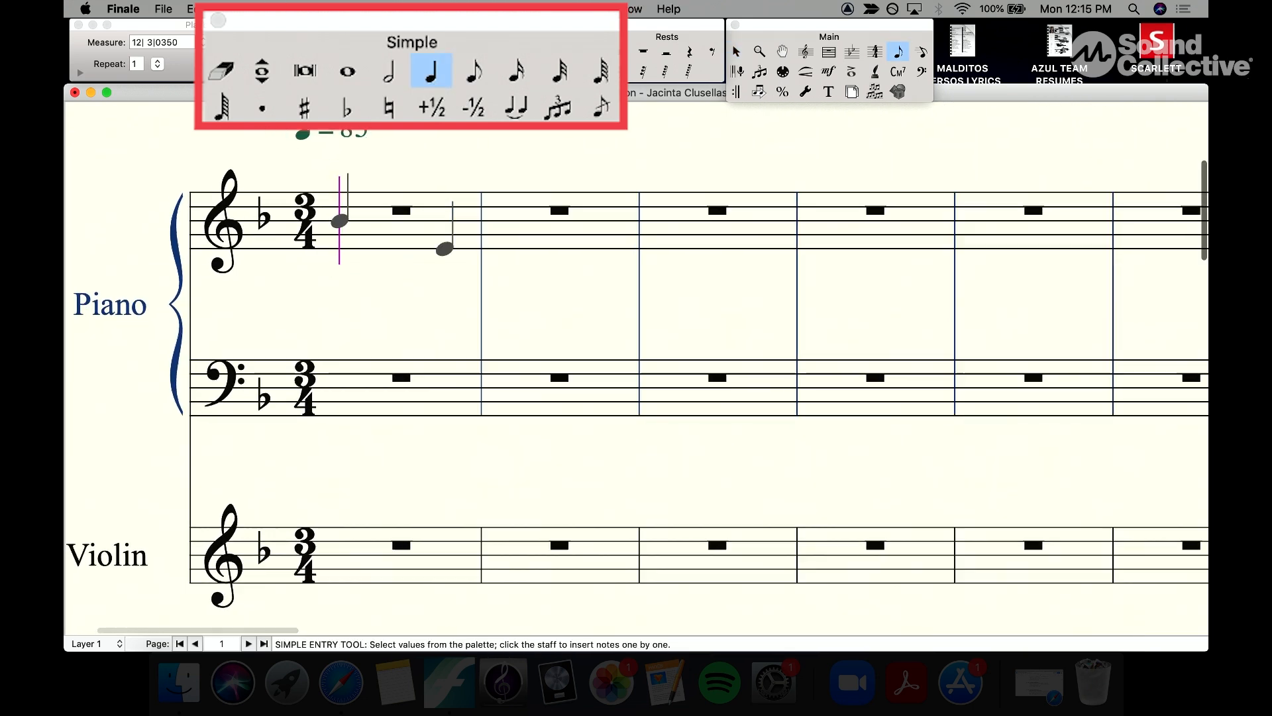
{"action": "scroll", "coordinate": [444, 249], "scroll_direction": "left", "scroll_amount": 1}
{"action": "scroll", "coordinate": [444, 250], "scroll_direction": "down", "scroll_amount": 1}
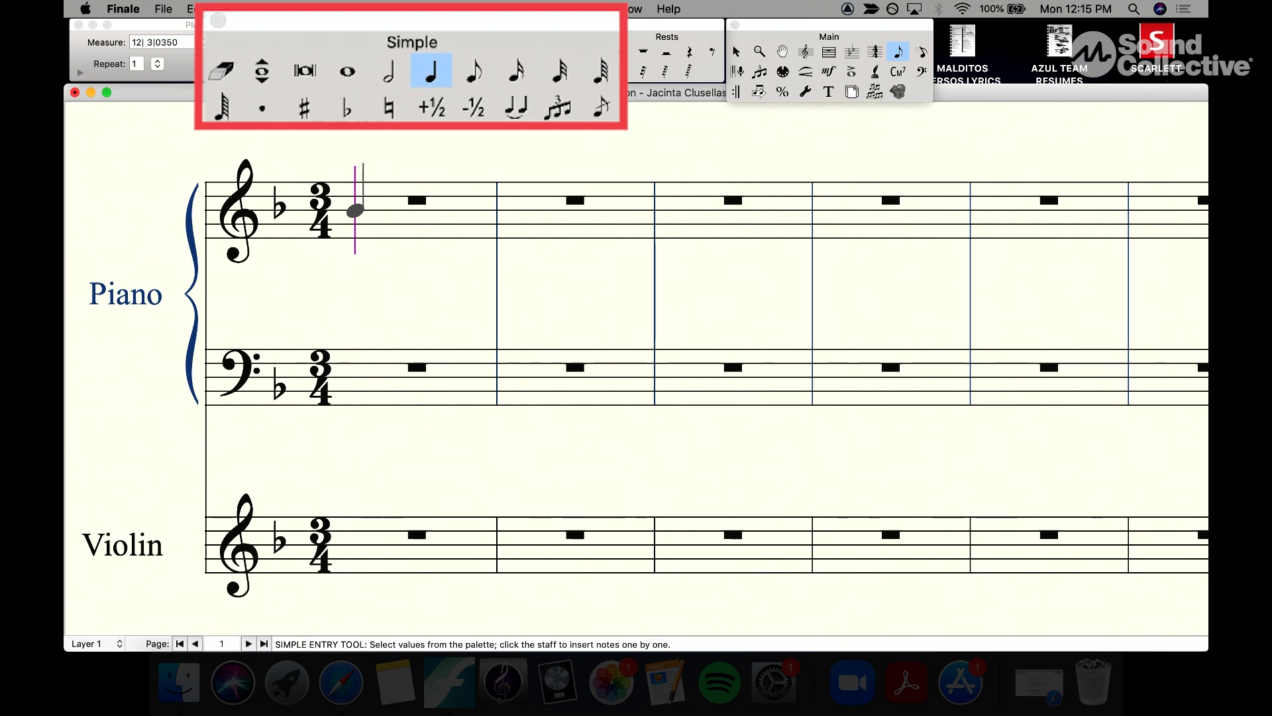
{"action": "key", "text": "super+equal"}
{"action": "key", "text": "super+minus"}
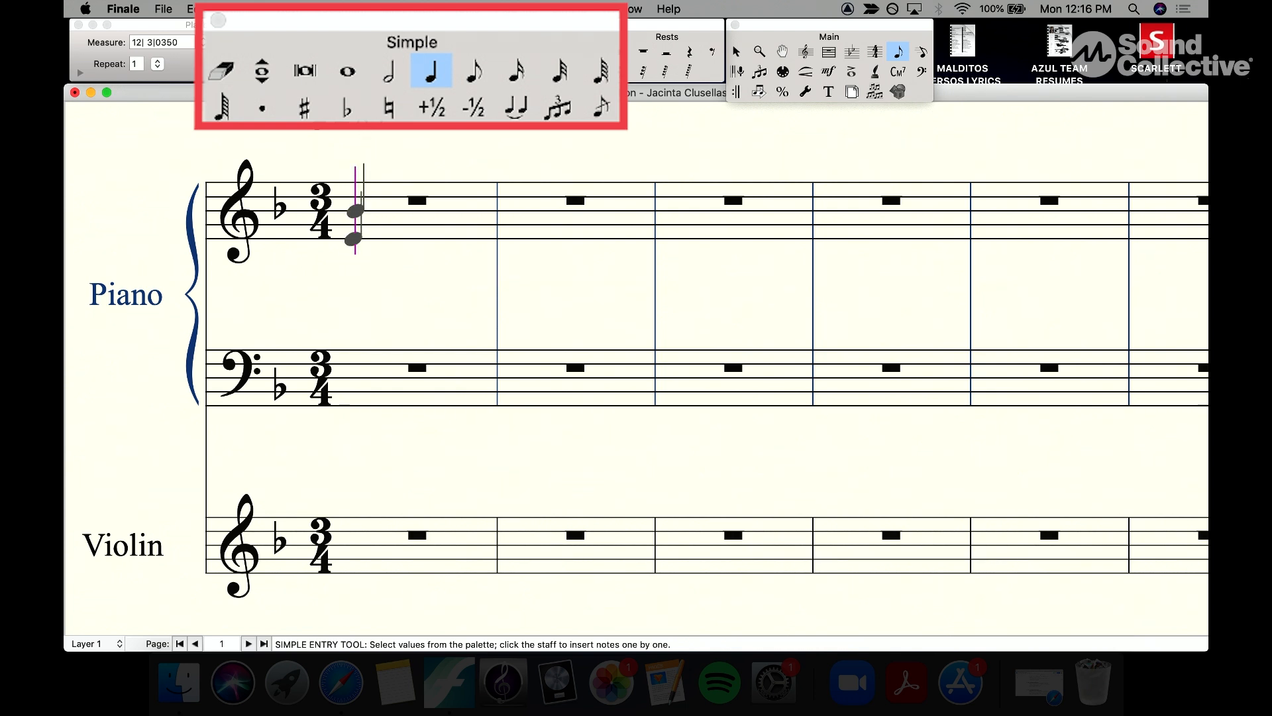
{"action": "left_click", "coordinate": [352, 239]}
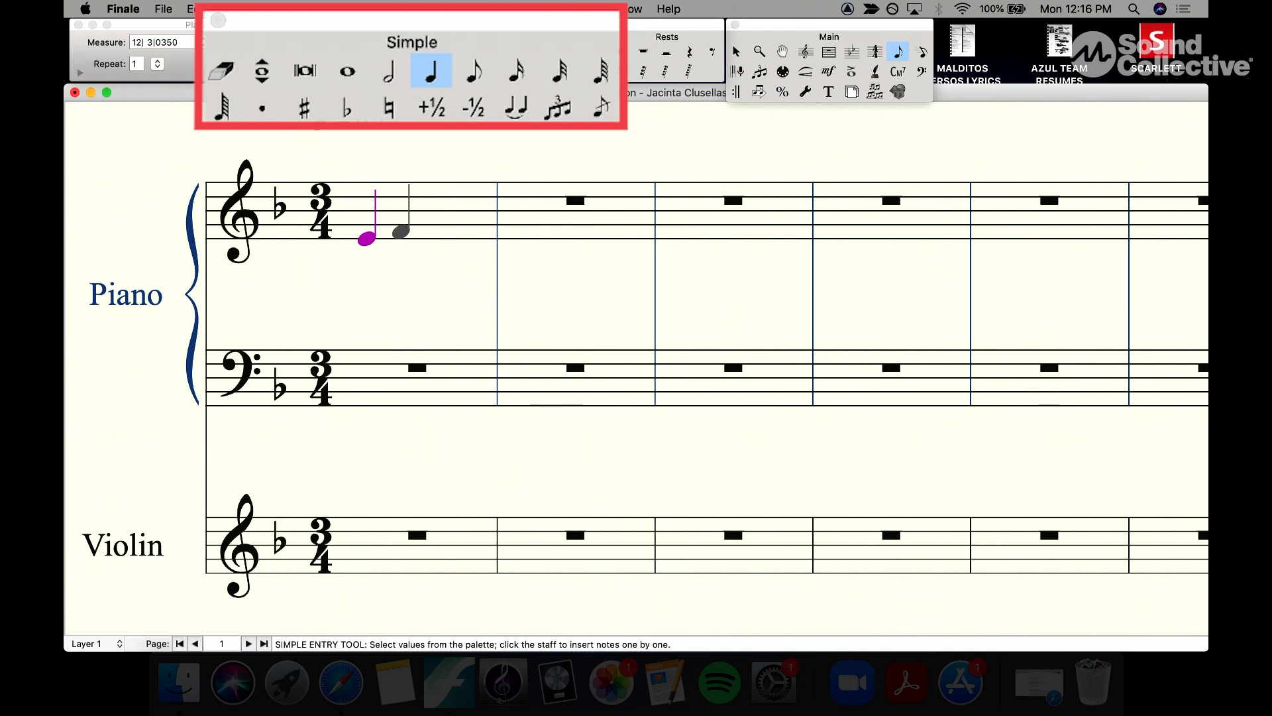
Step: Complete the first measure with a quarter note F followed by eighth notes C and B♭
{"action": "left_click", "coordinate": [401, 231]}
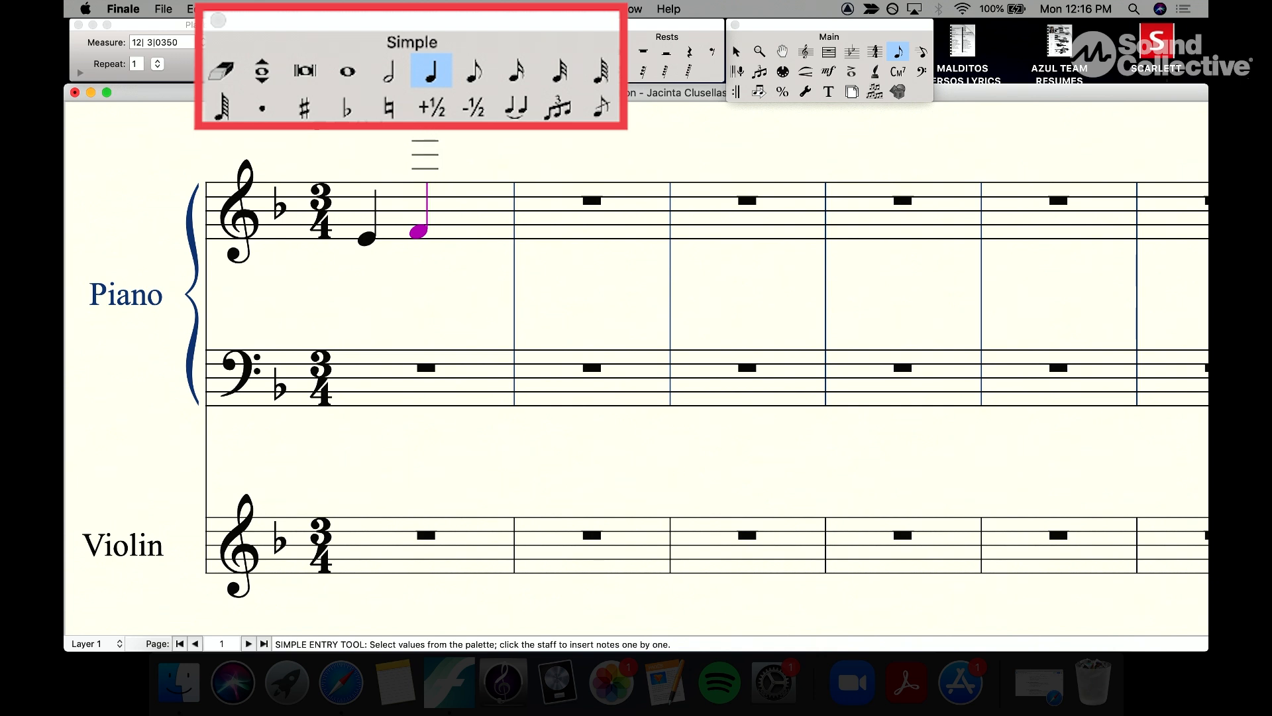
{"action": "left_click", "coordinate": [471, 73]}
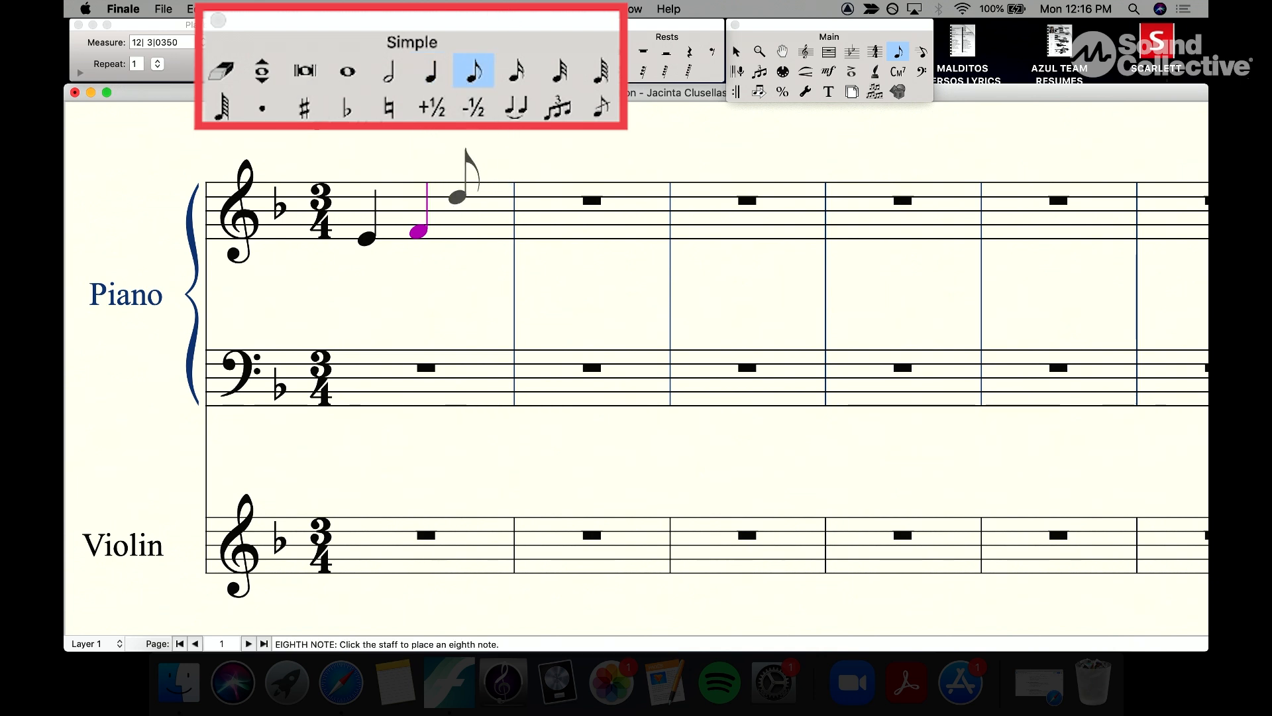
{"action": "left_click", "coordinate": [464, 203]}
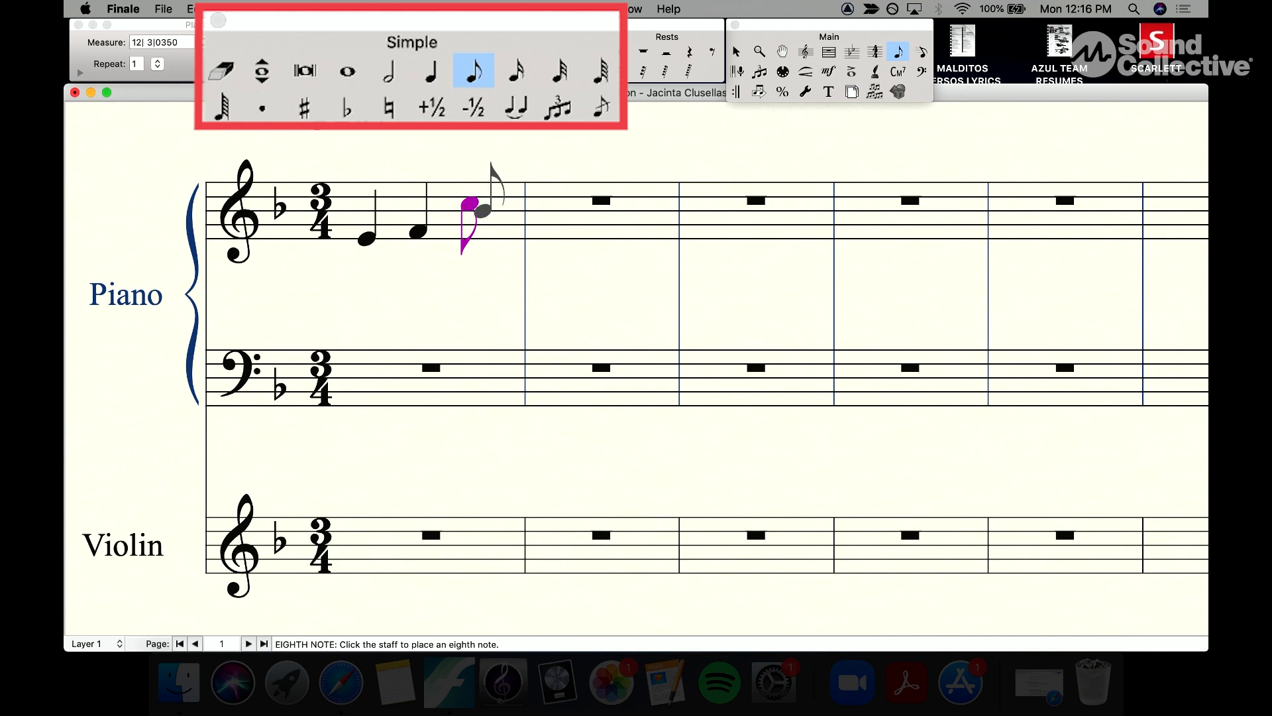
{"action": "left_click", "coordinate": [493, 210]}
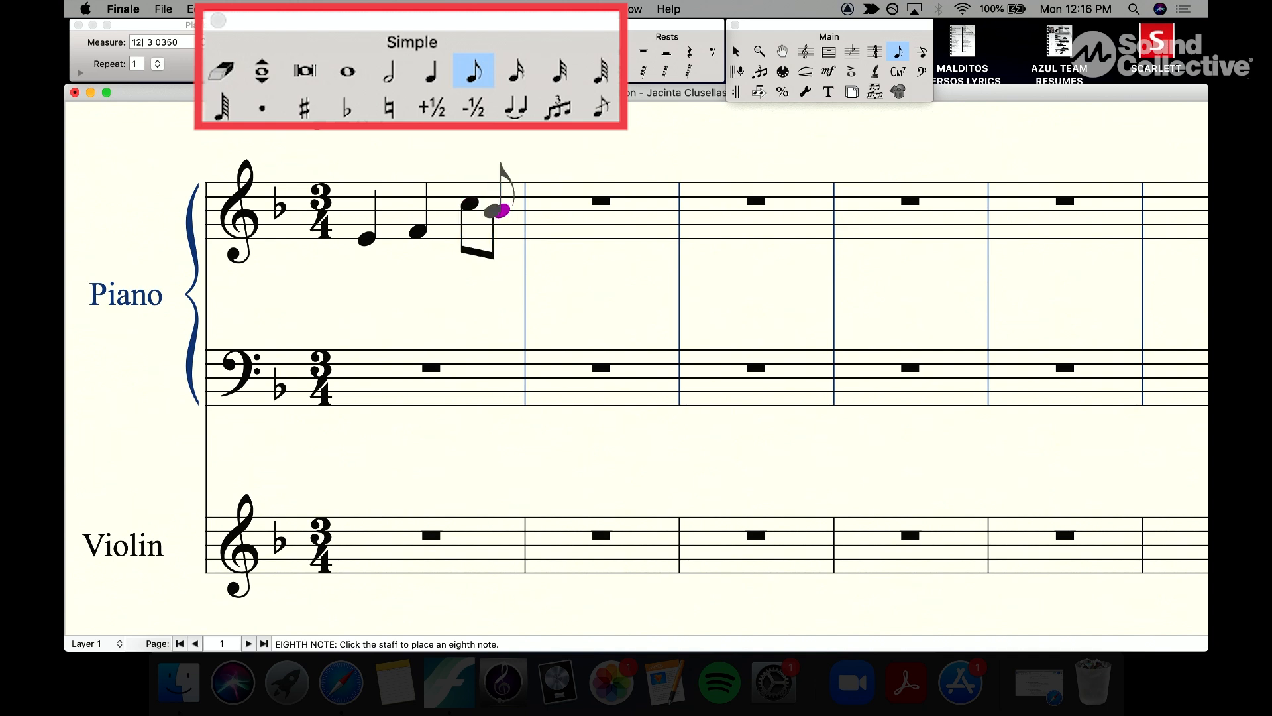
Step: Fill the second measure with eighth notes G, D, C, B♭ and a quarter note F
{"action": "left_click", "coordinate": [541, 227]}
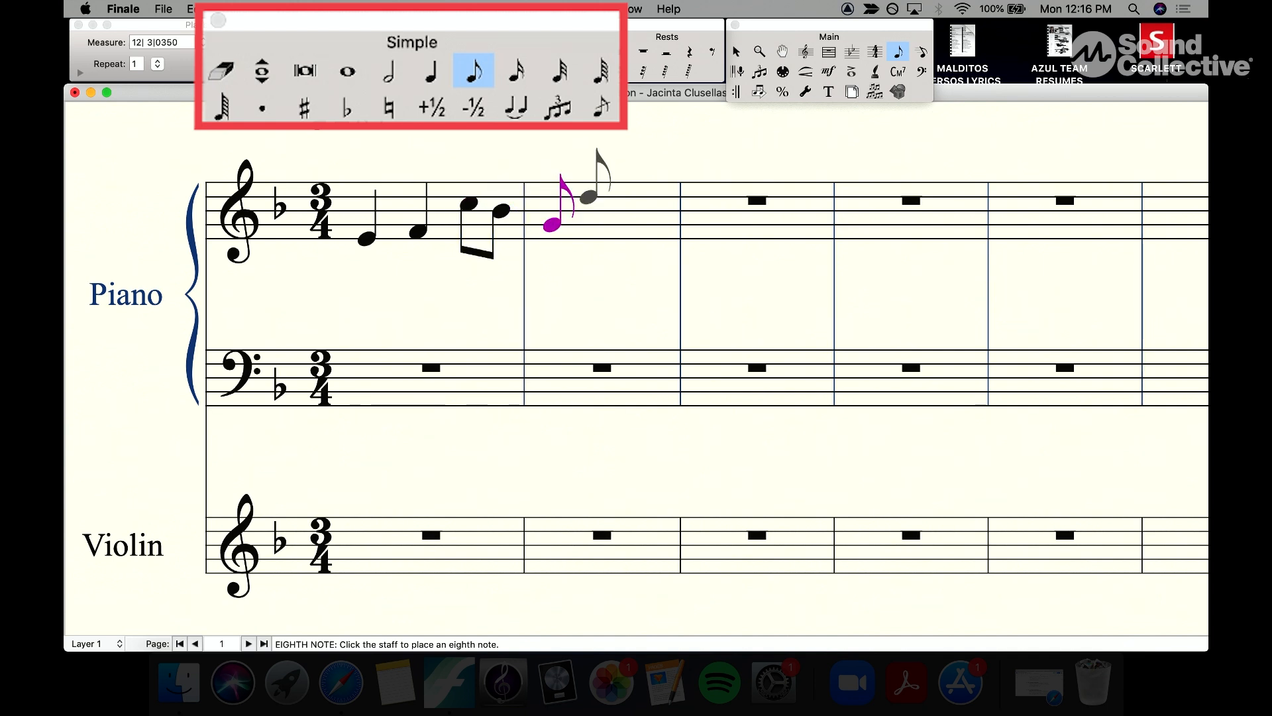
{"action": "left_click", "coordinate": [581, 197]}
{"action": "left_click", "coordinate": [607, 203]}
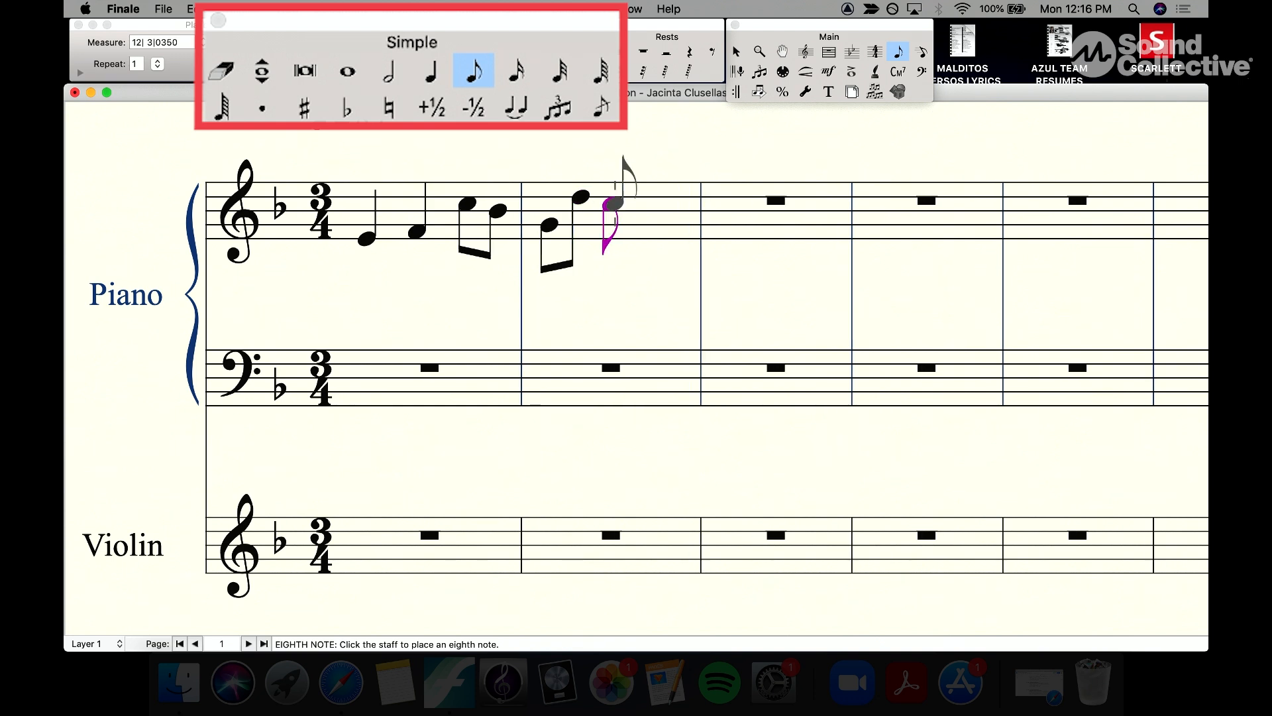
{"action": "left_click", "coordinate": [638, 211]}
{"action": "key", "text": "5"}
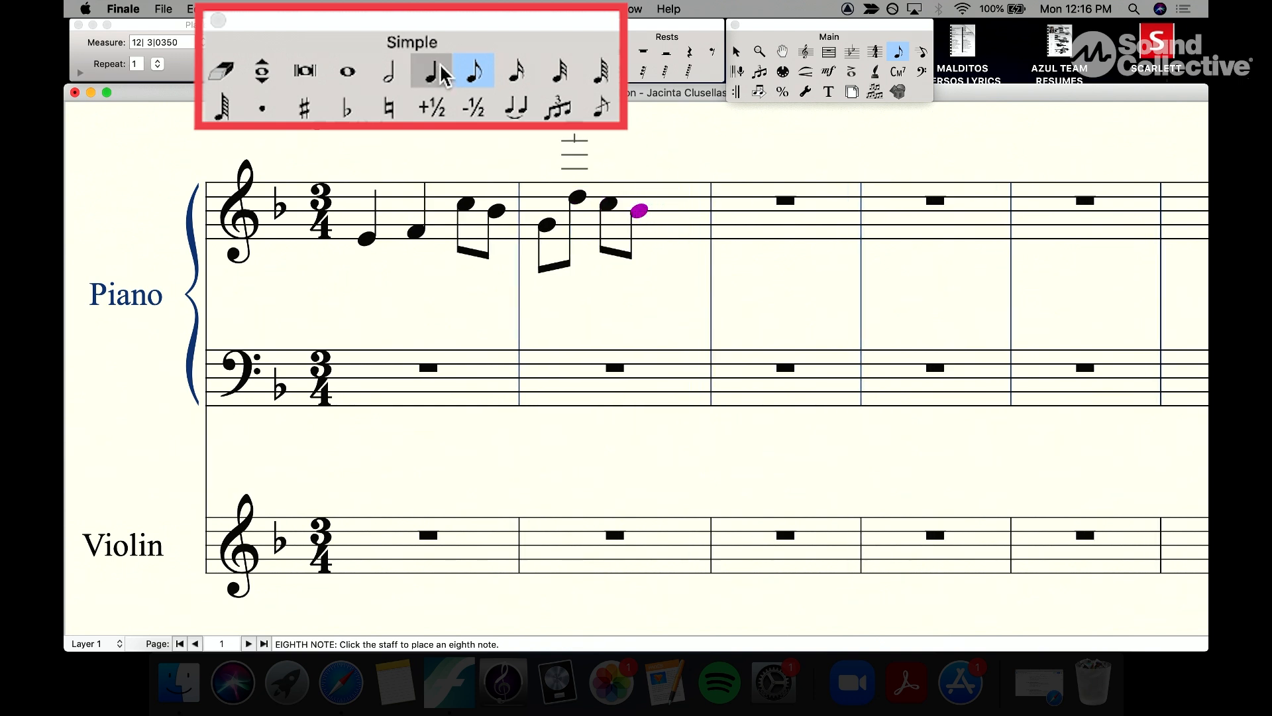
{"action": "left_click", "coordinate": [670, 231]}
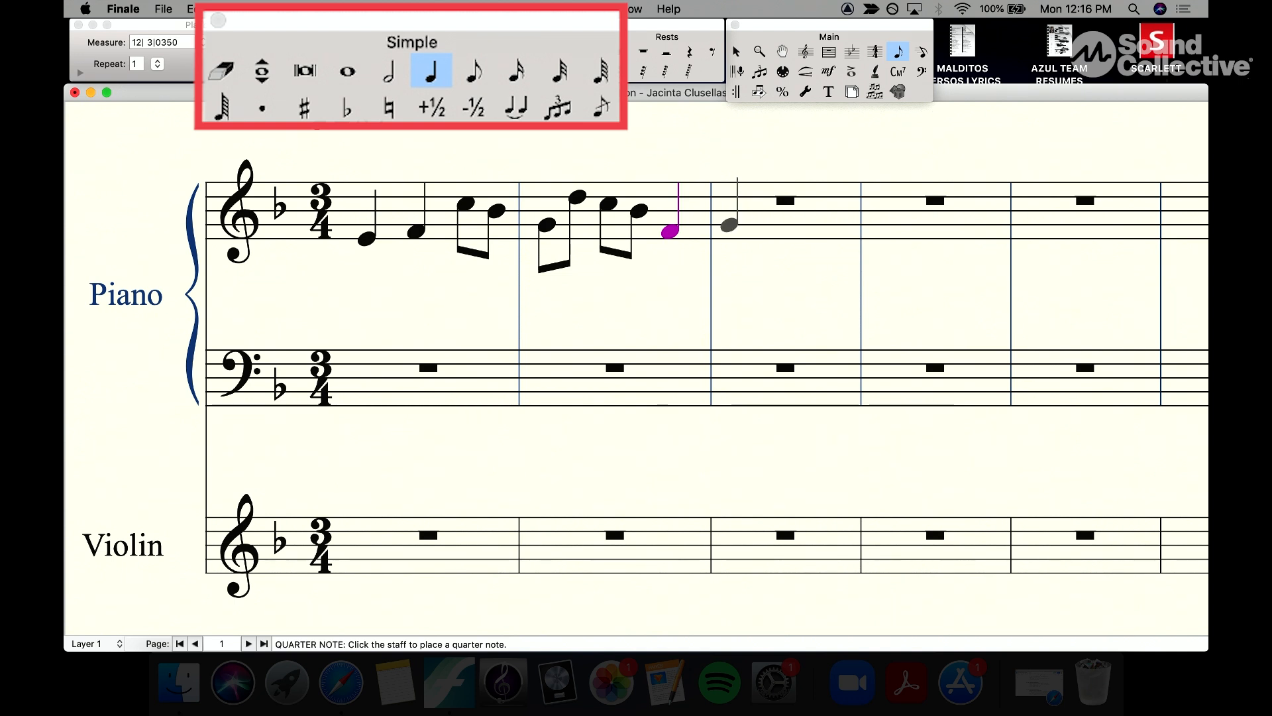
Step: Fill the third measure with a dotted quarter G and eighth notes D, F and A
{"action": "left_click", "coordinate": [264, 104]}
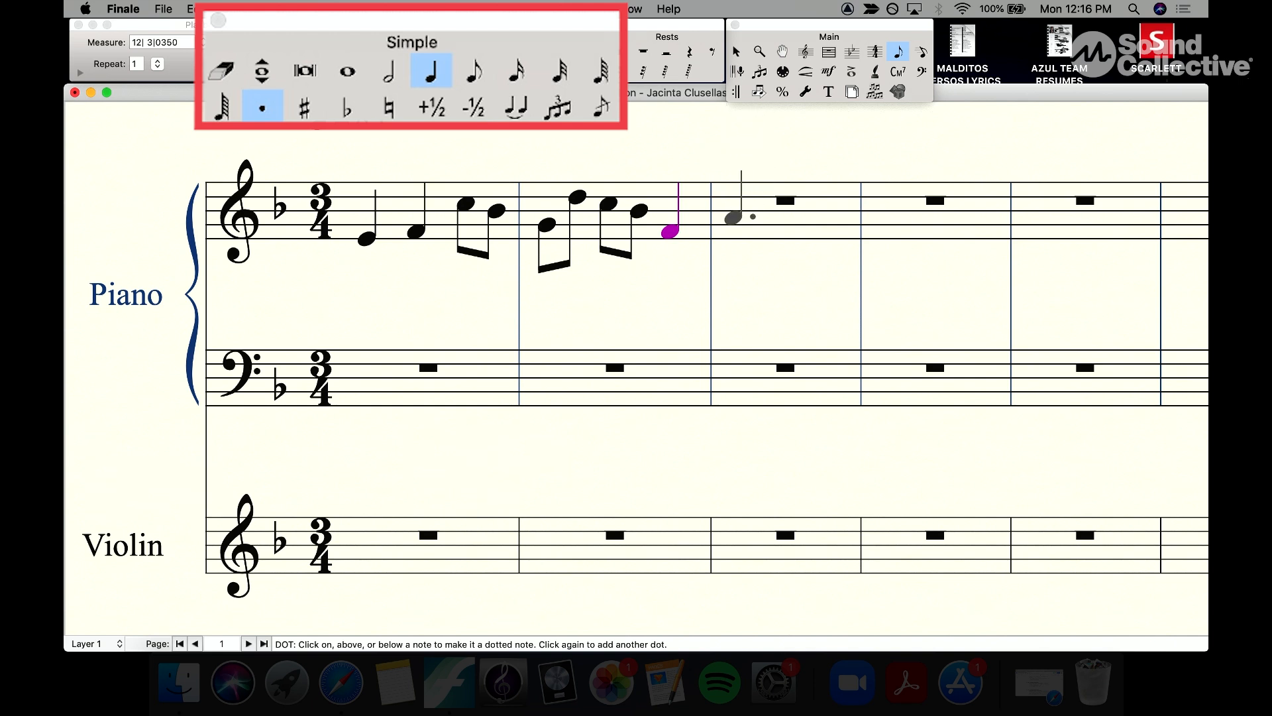
{"action": "left_click", "coordinate": [734, 224]}
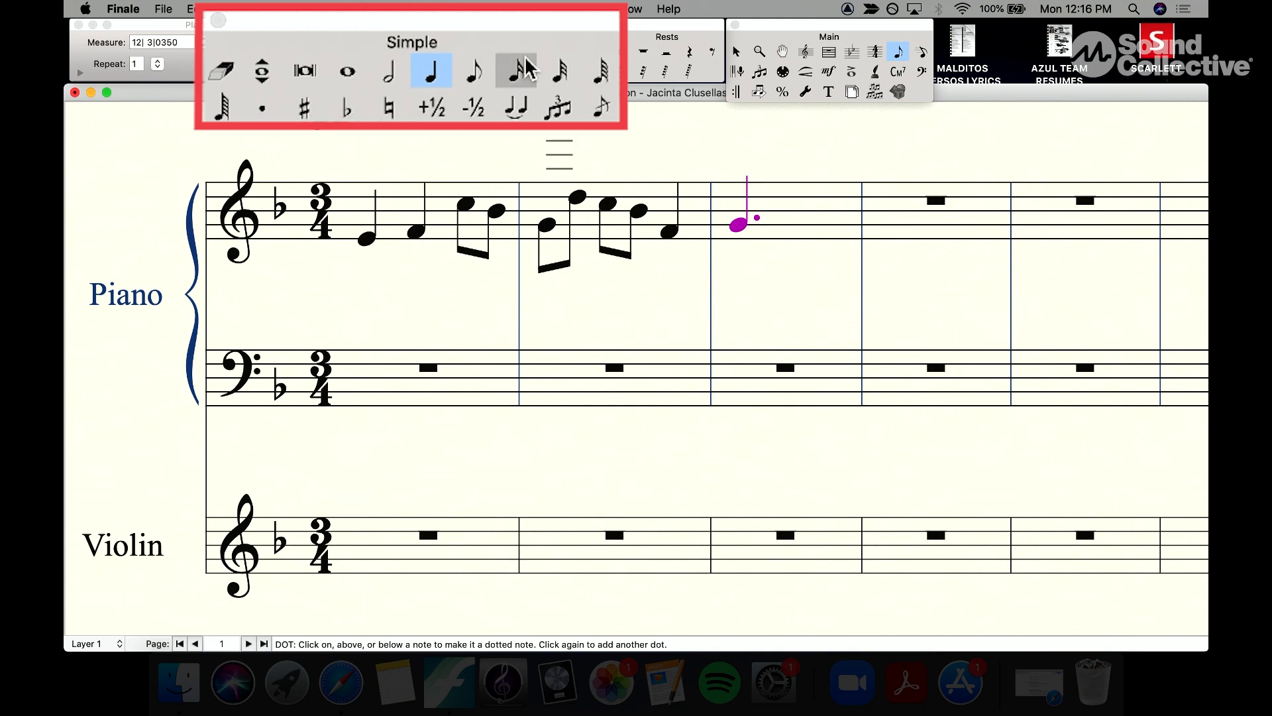
{"action": "left_click", "coordinate": [480, 80]}
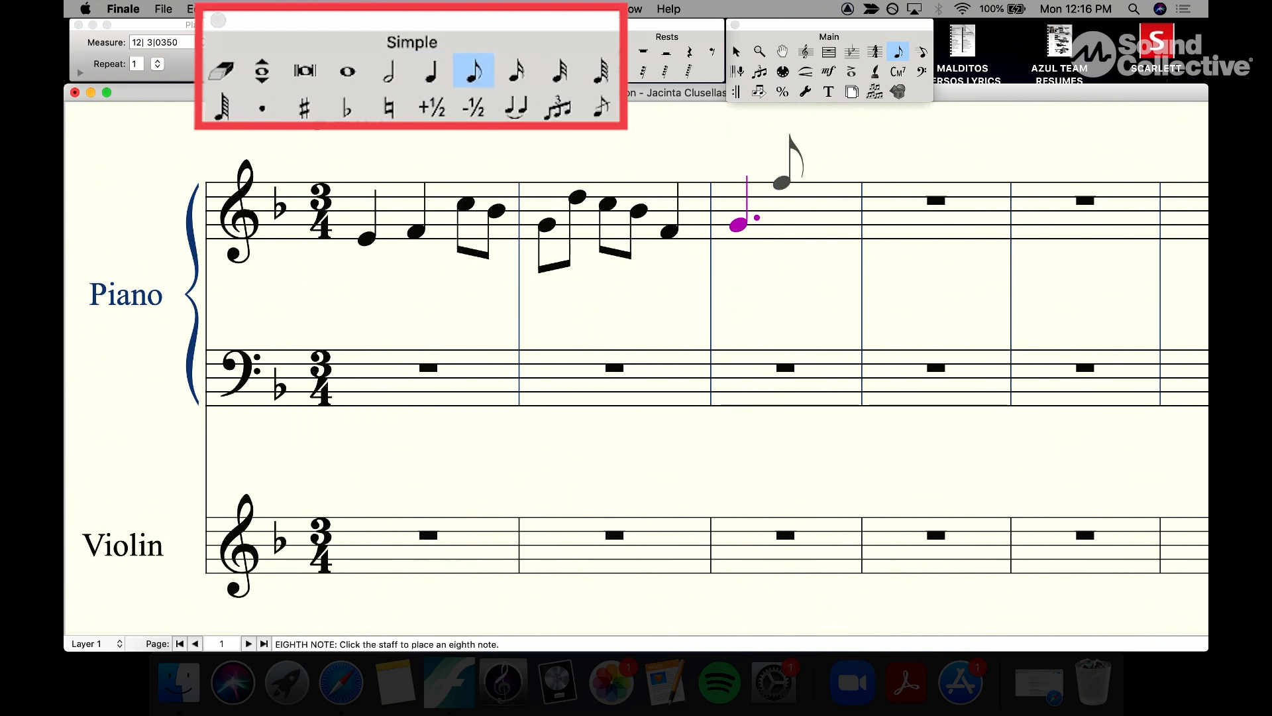
{"action": "left_click", "coordinate": [789, 194]}
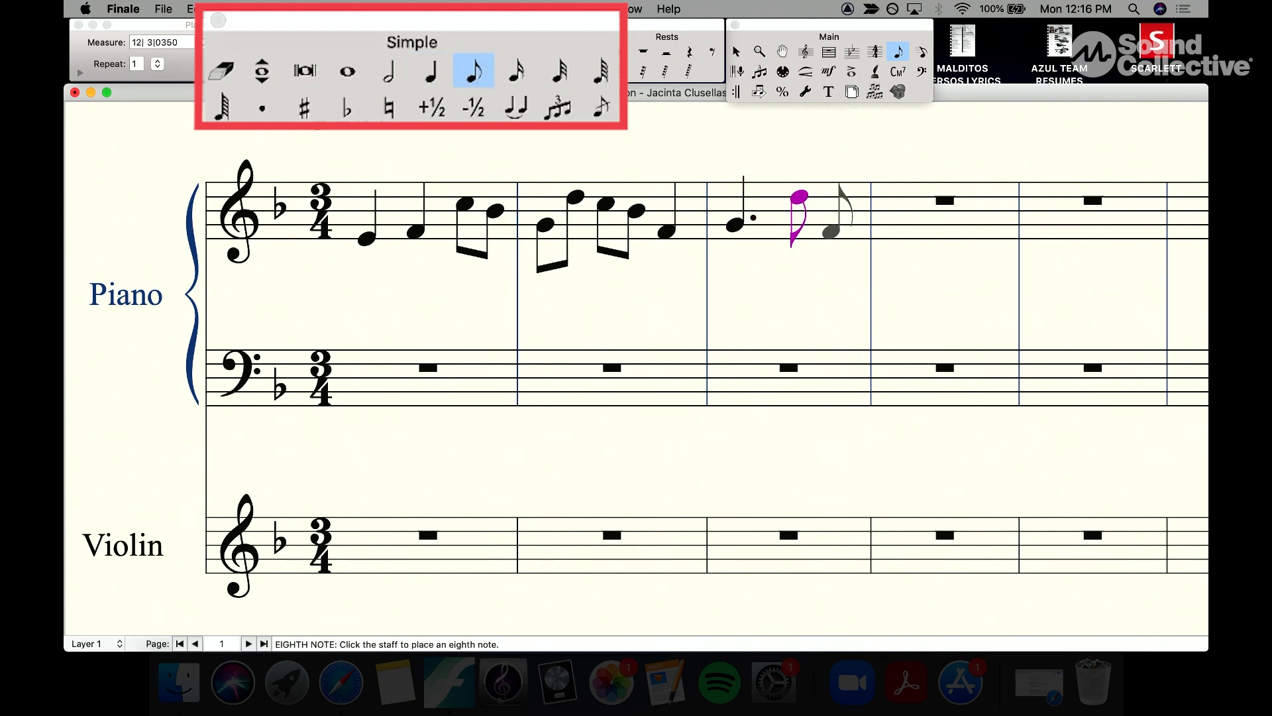
{"action": "left_click", "coordinate": [885, 231]}
{"action": "left_click", "coordinate": [913, 217]}
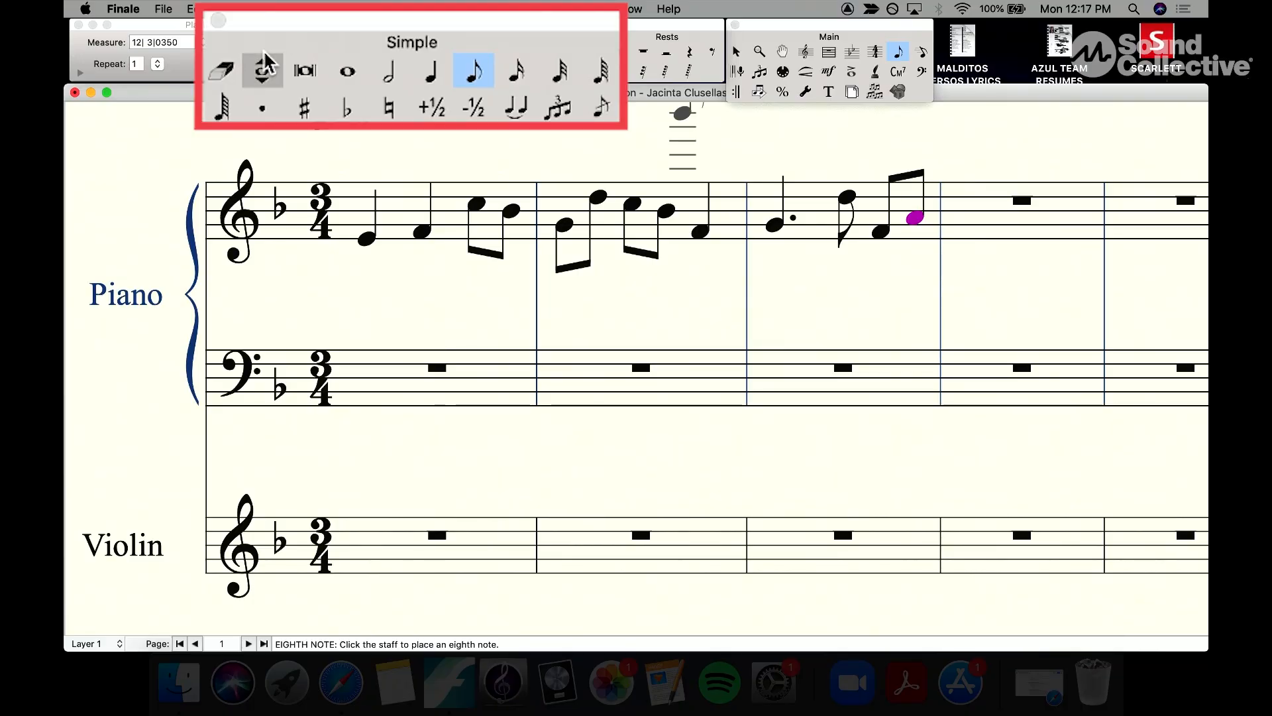
Step: Replace the first eighth note of the second measure with an eighth rest
{"action": "left_click", "coordinate": [225, 73]}
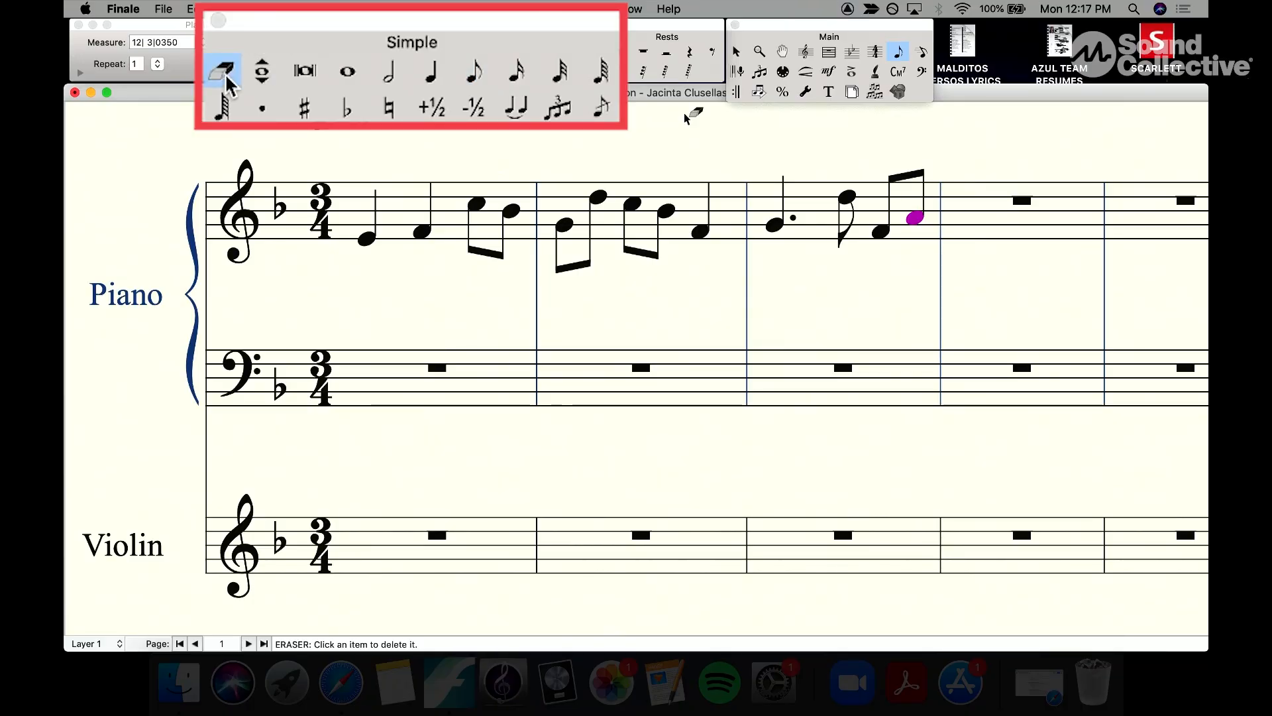
{"action": "left_click", "coordinate": [571, 229]}
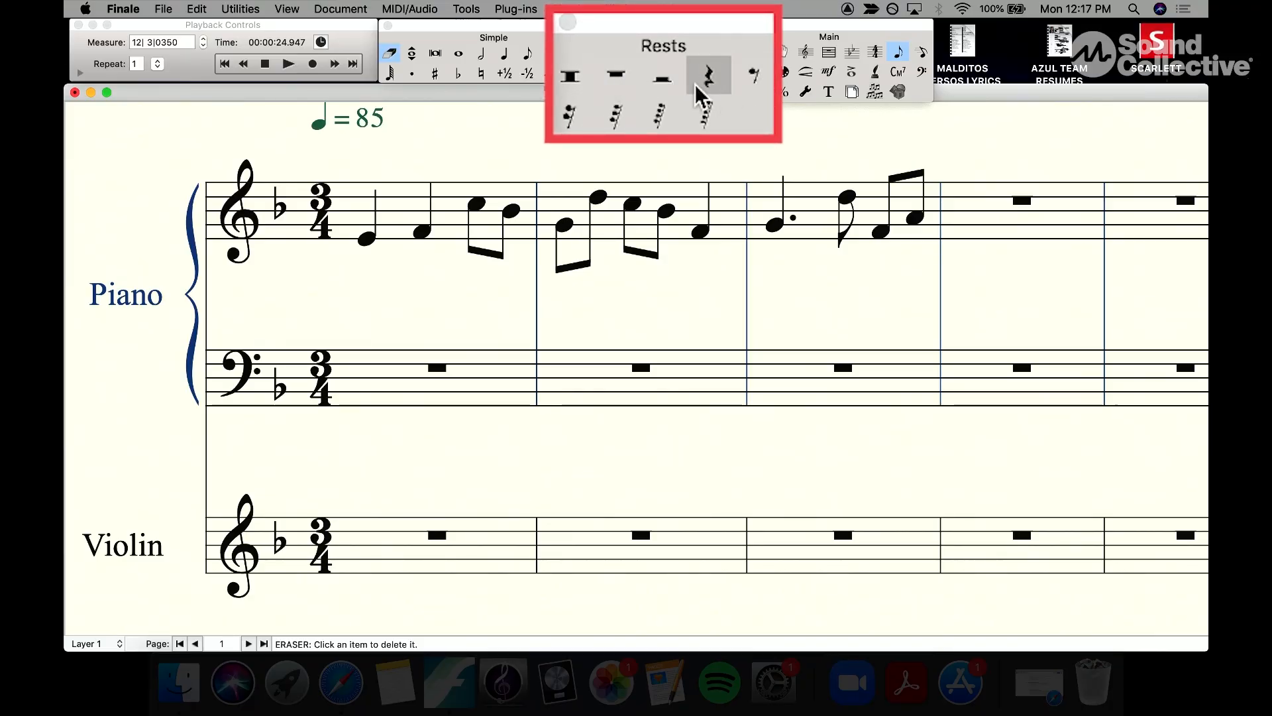
{"action": "left_click", "coordinate": [752, 79]}
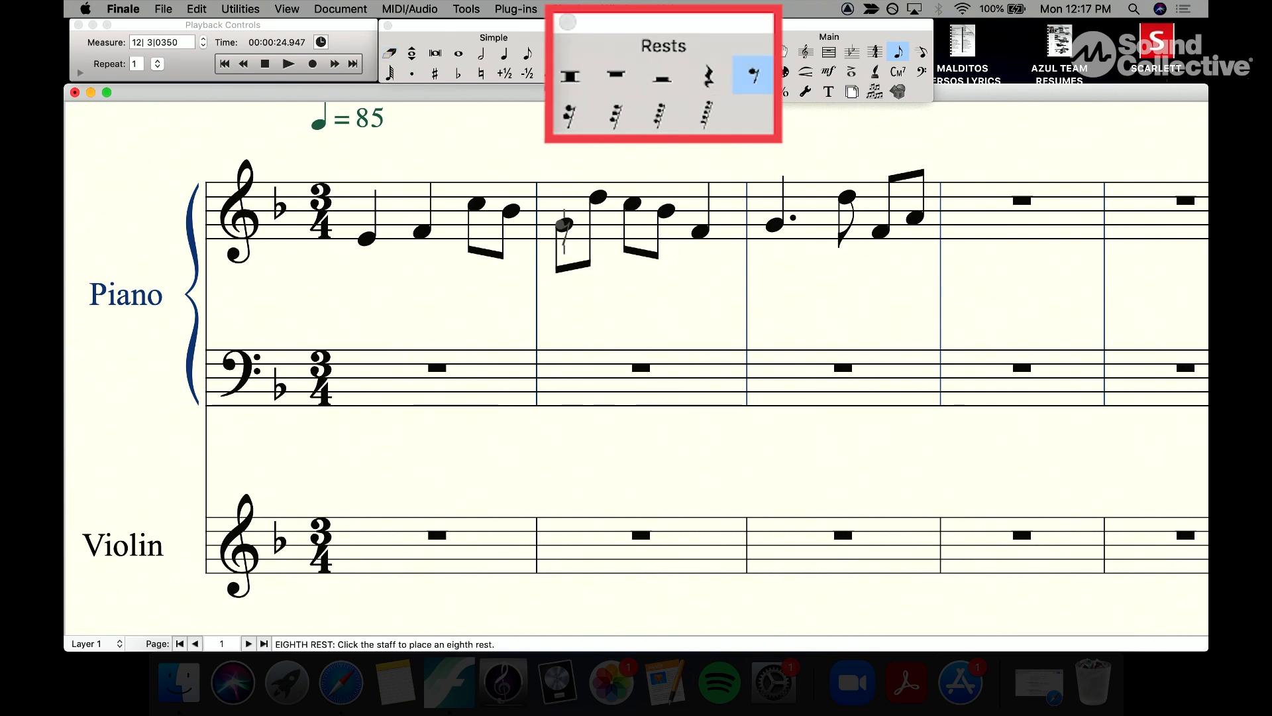
{"action": "left_click", "coordinate": [563, 225]}
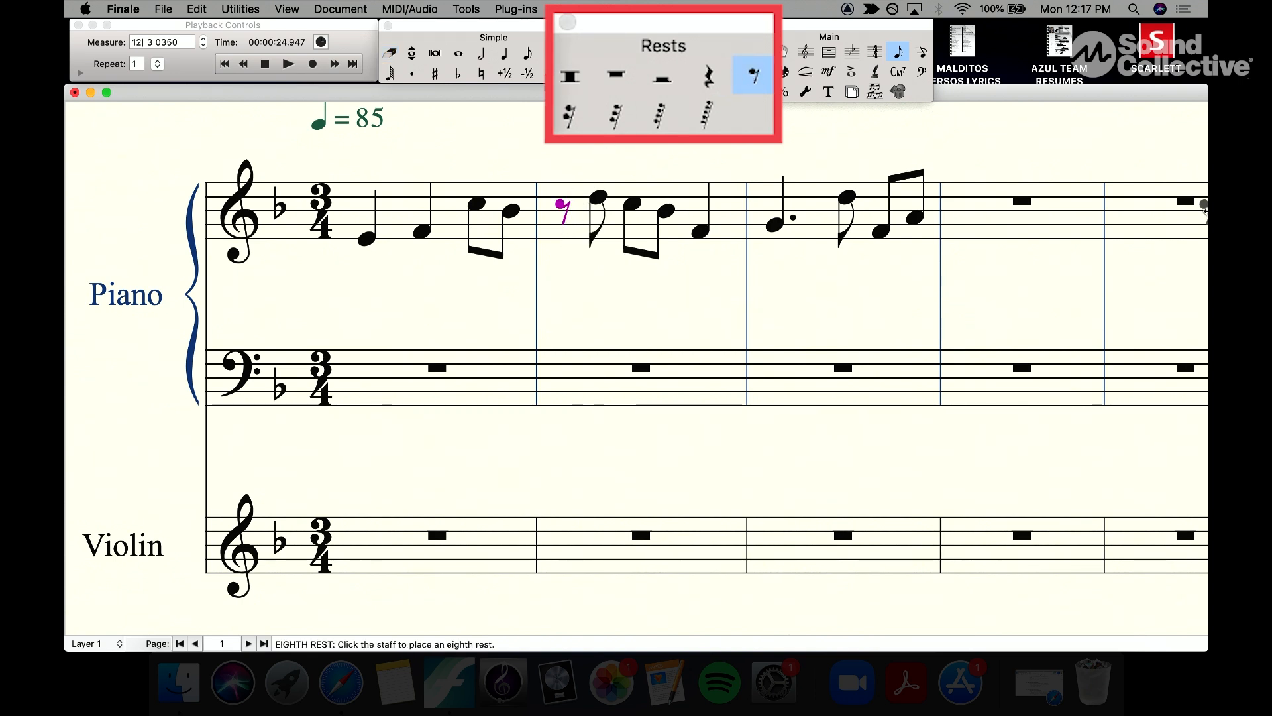
Step: Move the entry cursor back and forth through the entered notes to review them
{"action": "key", "text": "Right"}
{"action": "key", "text": "Right"}
{"action": "key", "text": "Right"}
{"action": "key", "text": "Right"}
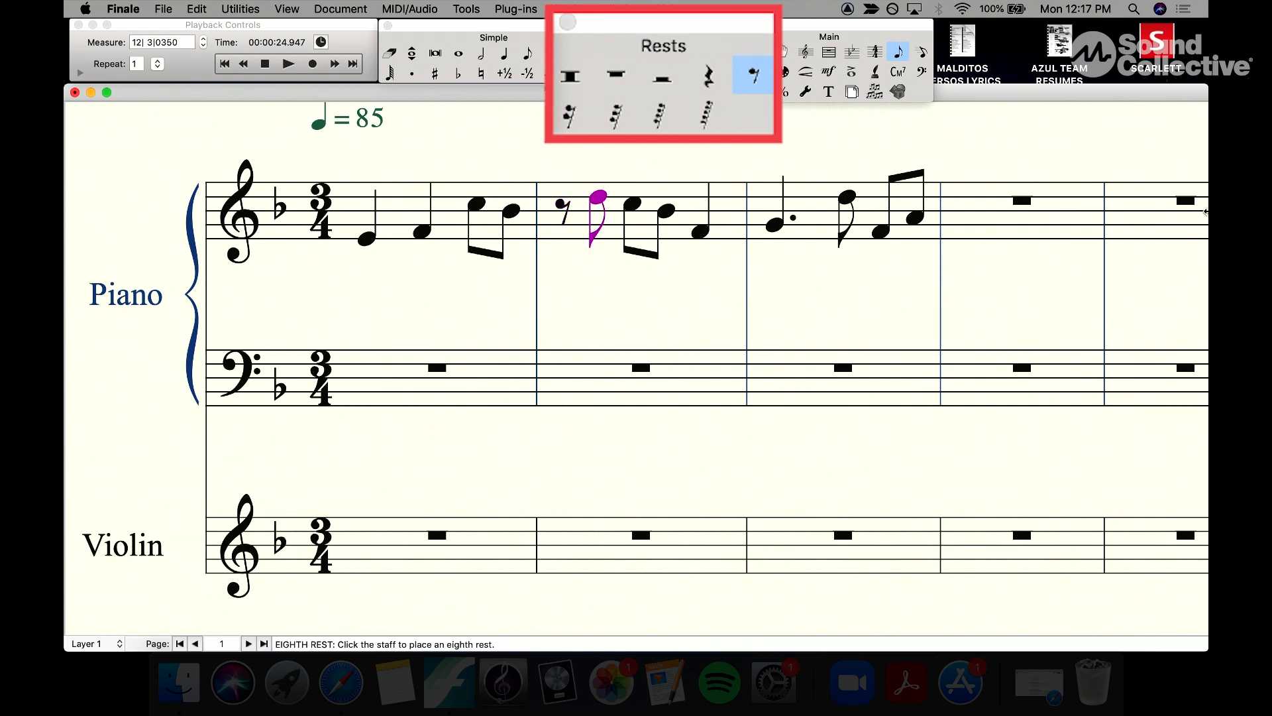
{"action": "key", "text": "Right"}
{"action": "key", "text": "Right"}
{"action": "key", "text": "Right"}
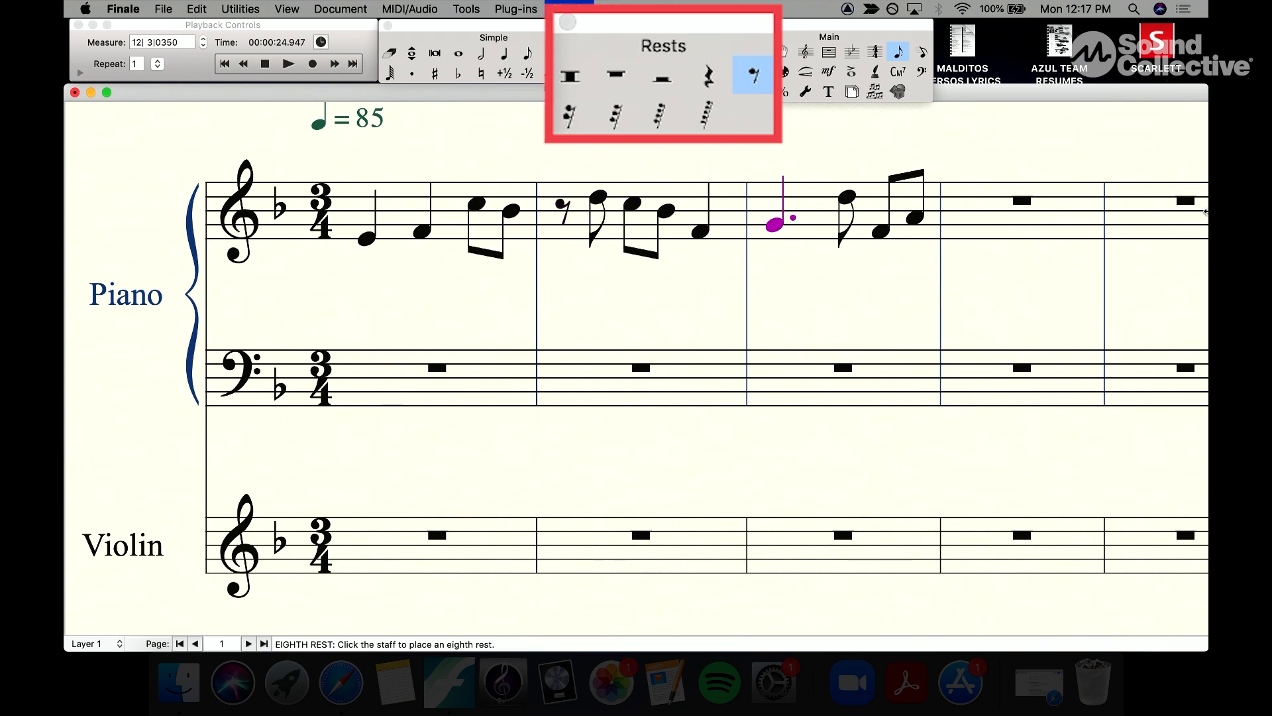
{"action": "key", "text": "Left"}
{"action": "key", "text": "Left"}
{"action": "key", "text": "Left"}
{"action": "key", "text": "Left"}
{"action": "key", "text": "Left"}
{"action": "key", "text": "Left"}
{"action": "key", "text": "Left"}
{"action": "key", "text": "Left"}
{"action": "key", "text": "Left"}
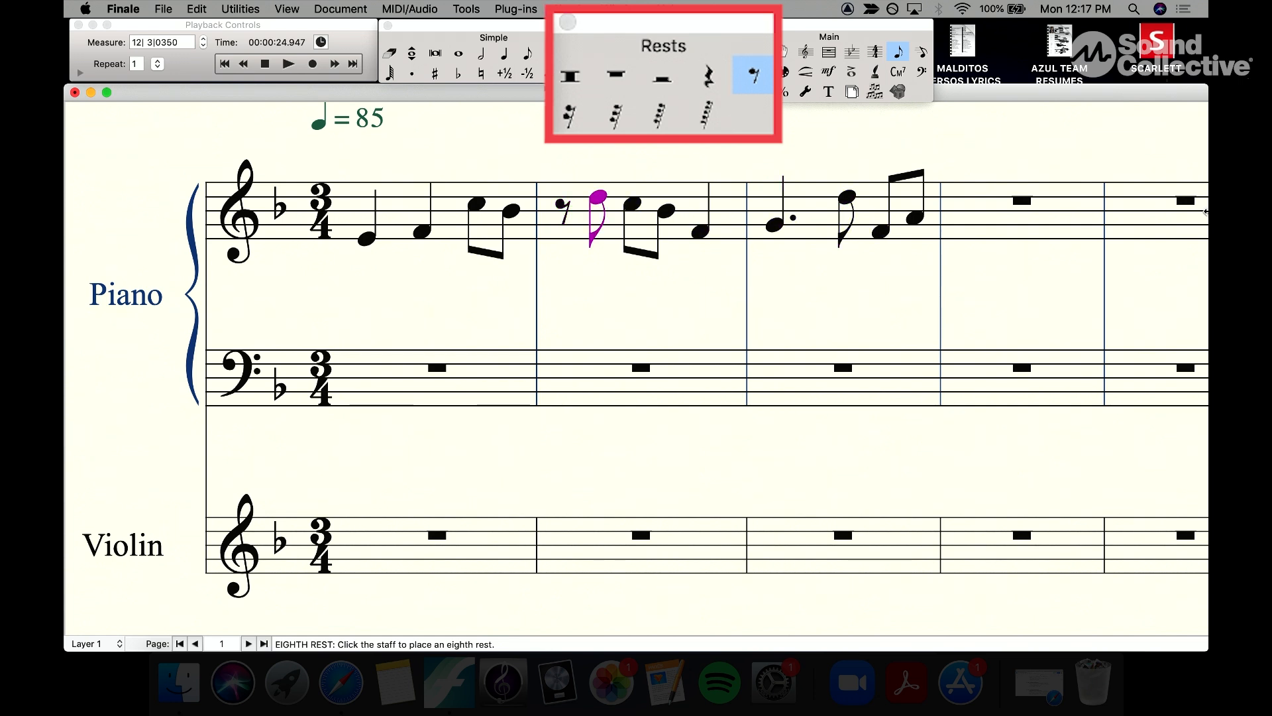
{"action": "key", "text": "Left"}
{"action": "key", "text": "Left"}
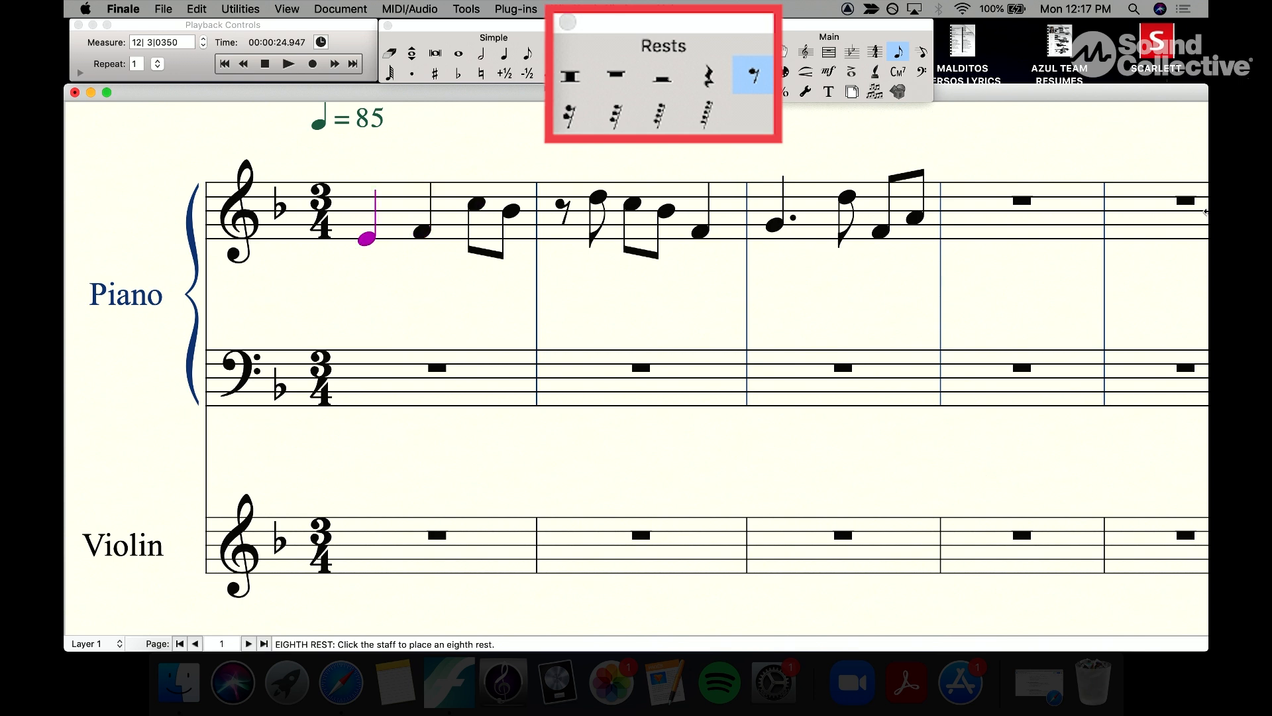
{"action": "key", "text": "Right"}
{"action": "key", "text": "Right"}
Step: Move to the fourth measure and add an eighth rest after its first two eighth notes
{"action": "key", "text": "r"}
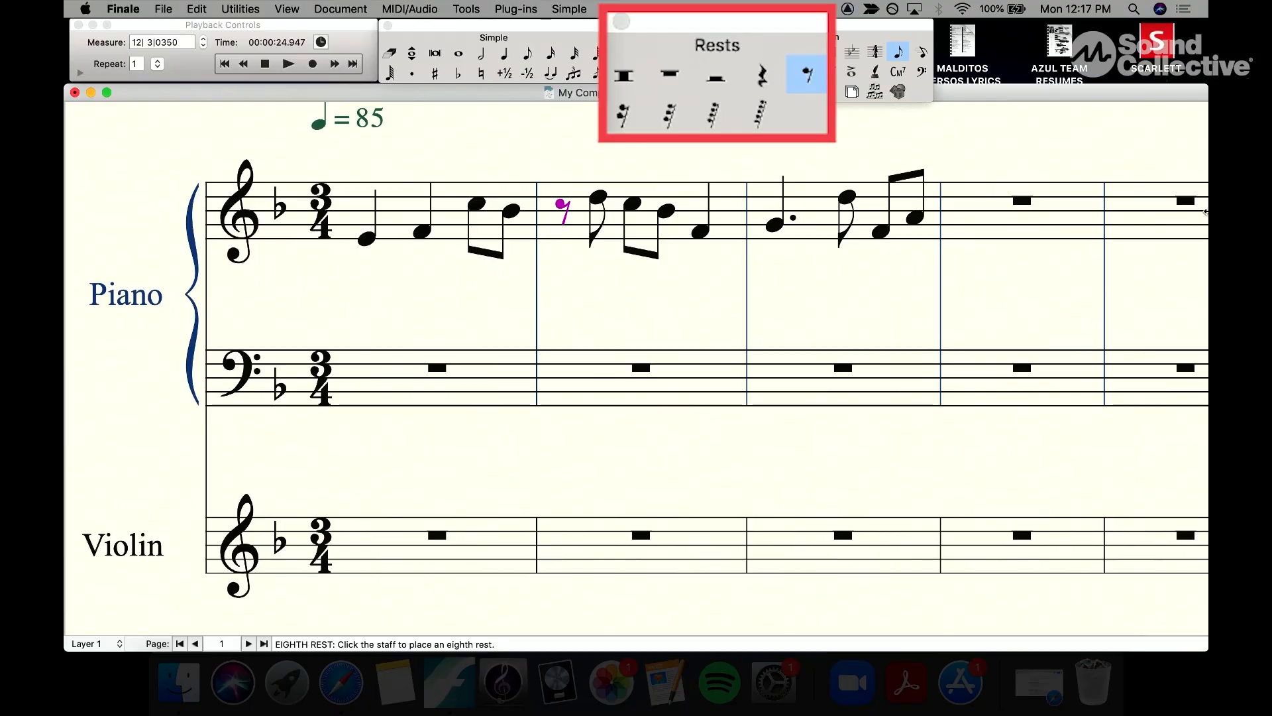
{"action": "key", "text": "Right"}
{"action": "key", "text": "Right"}
{"action": "key", "text": "Right"}
{"action": "key", "text": "Right"}
{"action": "key", "text": "Right"}
{"action": "key", "text": "Right"}
{"action": "key", "text": "Right"}
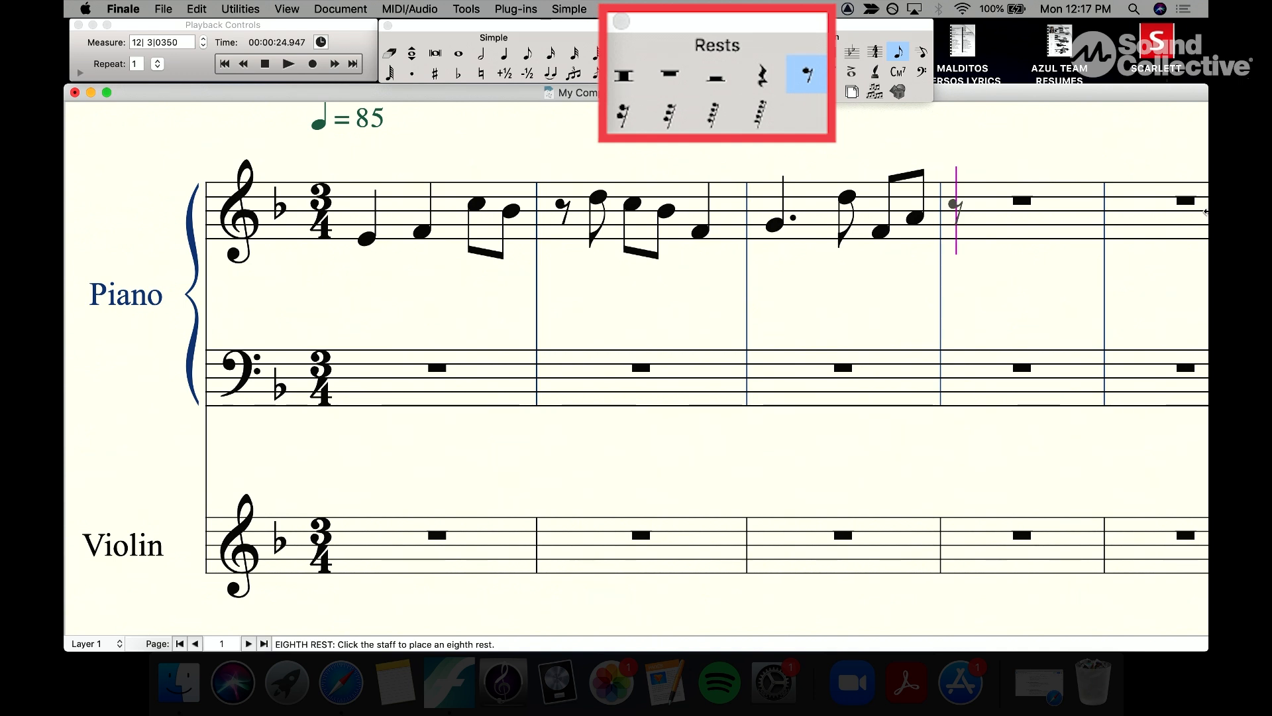
{"action": "key", "text": "alt+4"}
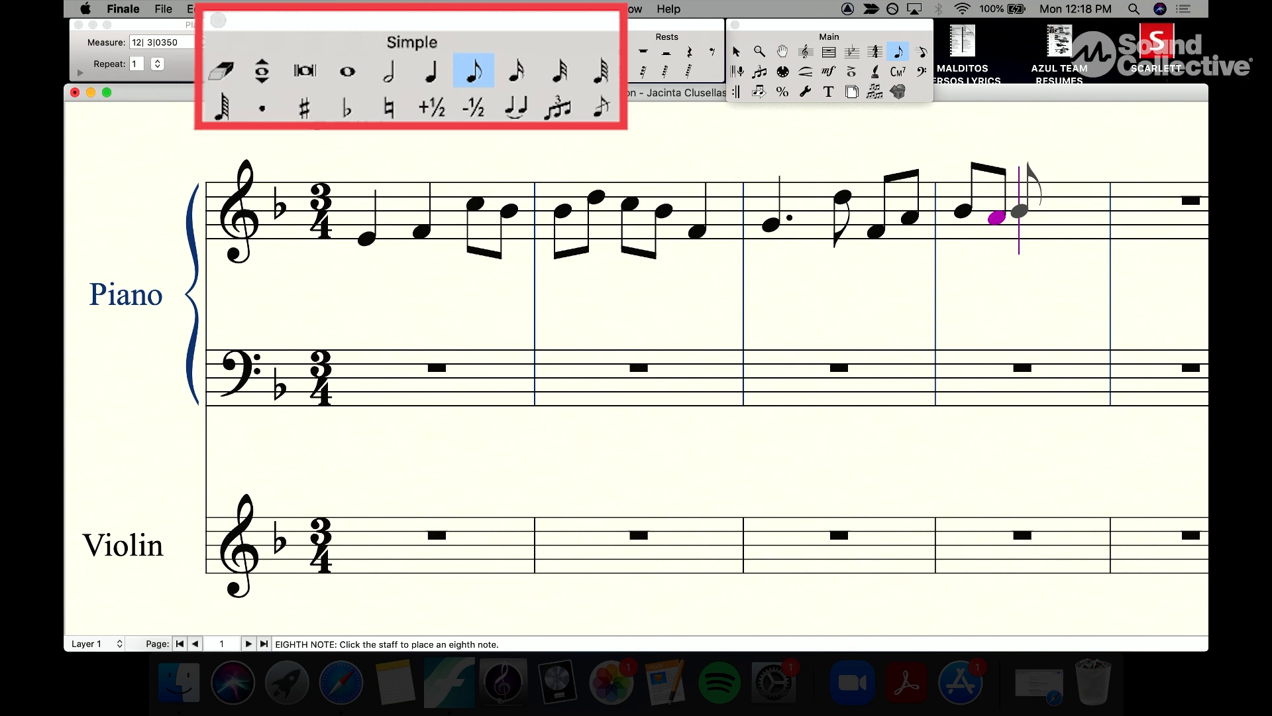
{"action": "left_click", "coordinate": [1020, 210]}
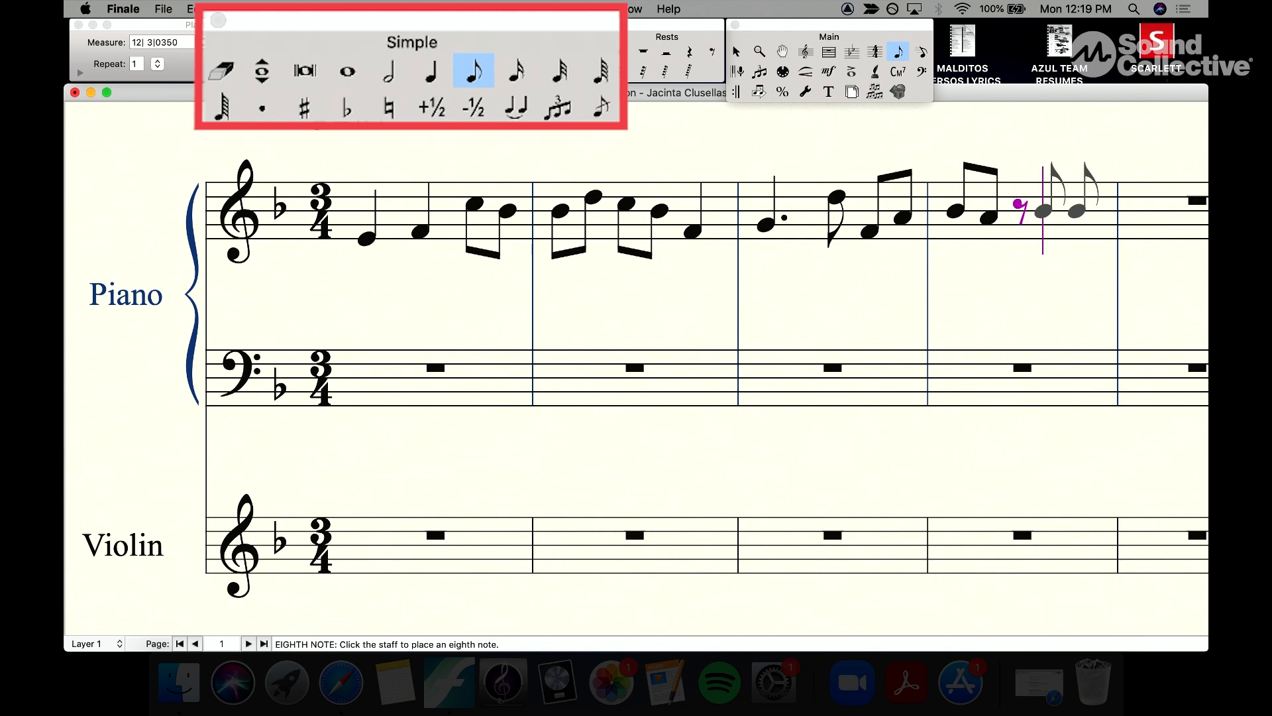
Step: Add a quarter rest after the eighth rest in the fourth measure
{"action": "left_click", "coordinate": [434, 74]}
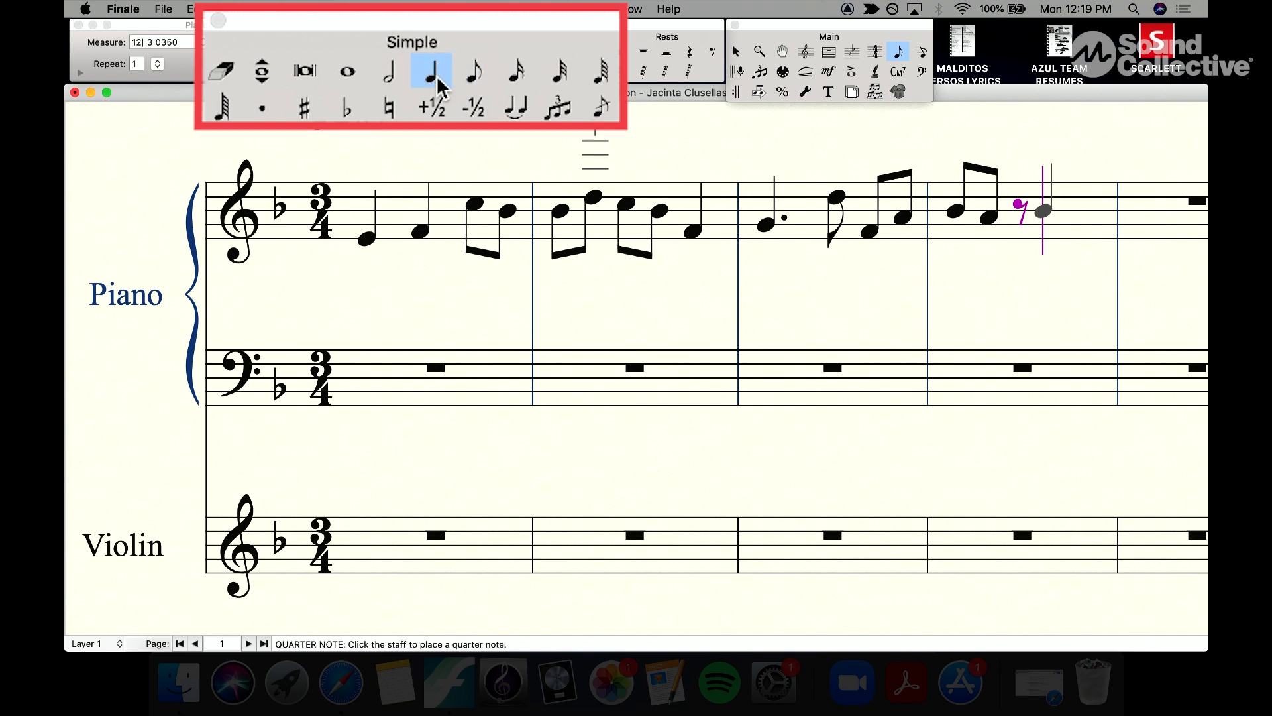
{"action": "key", "text": "Tab"}
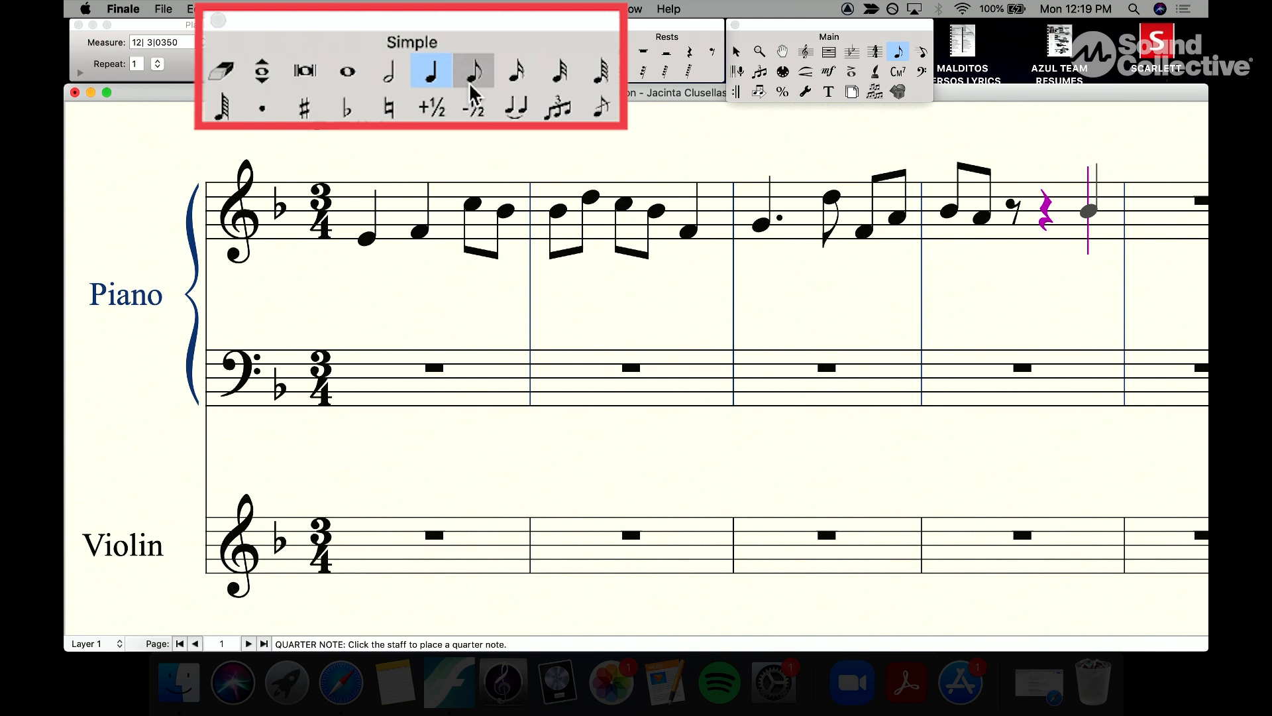
{"action": "left_click", "coordinate": [222, 70]}
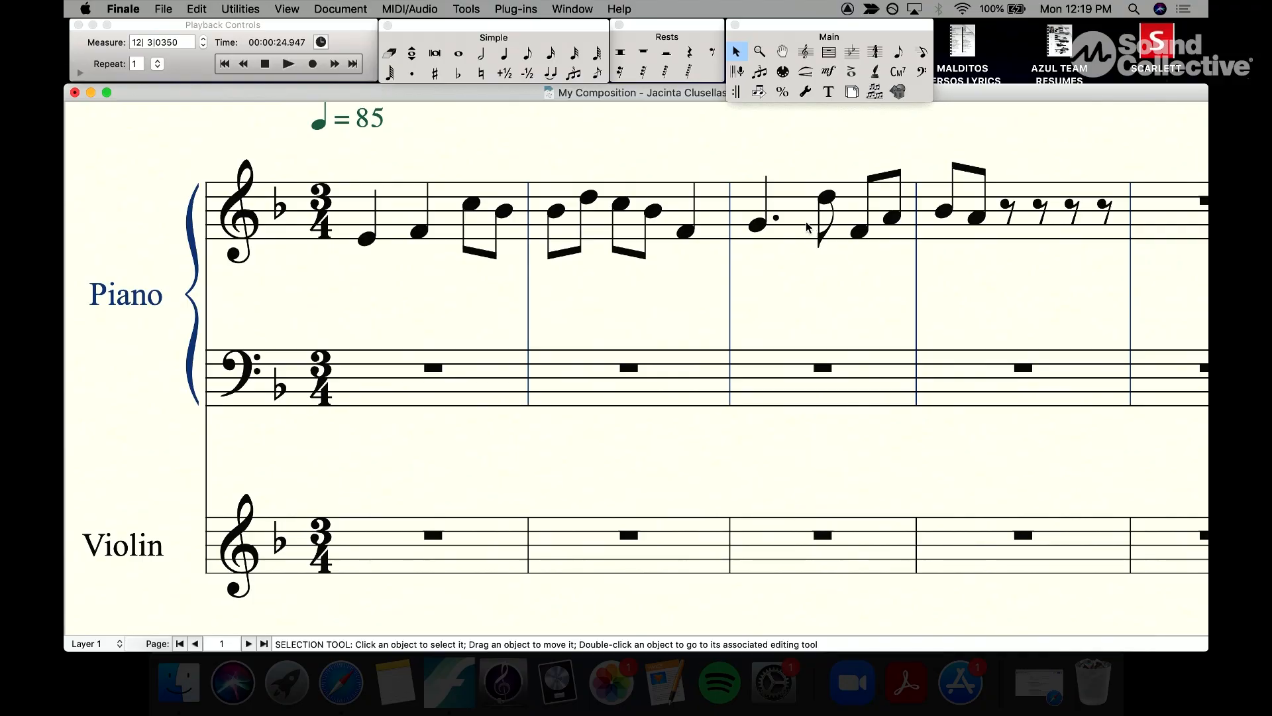
Step: Delete the contents of the third measure, then undo the deletion
{"action": "left_click", "coordinate": [807, 227]}
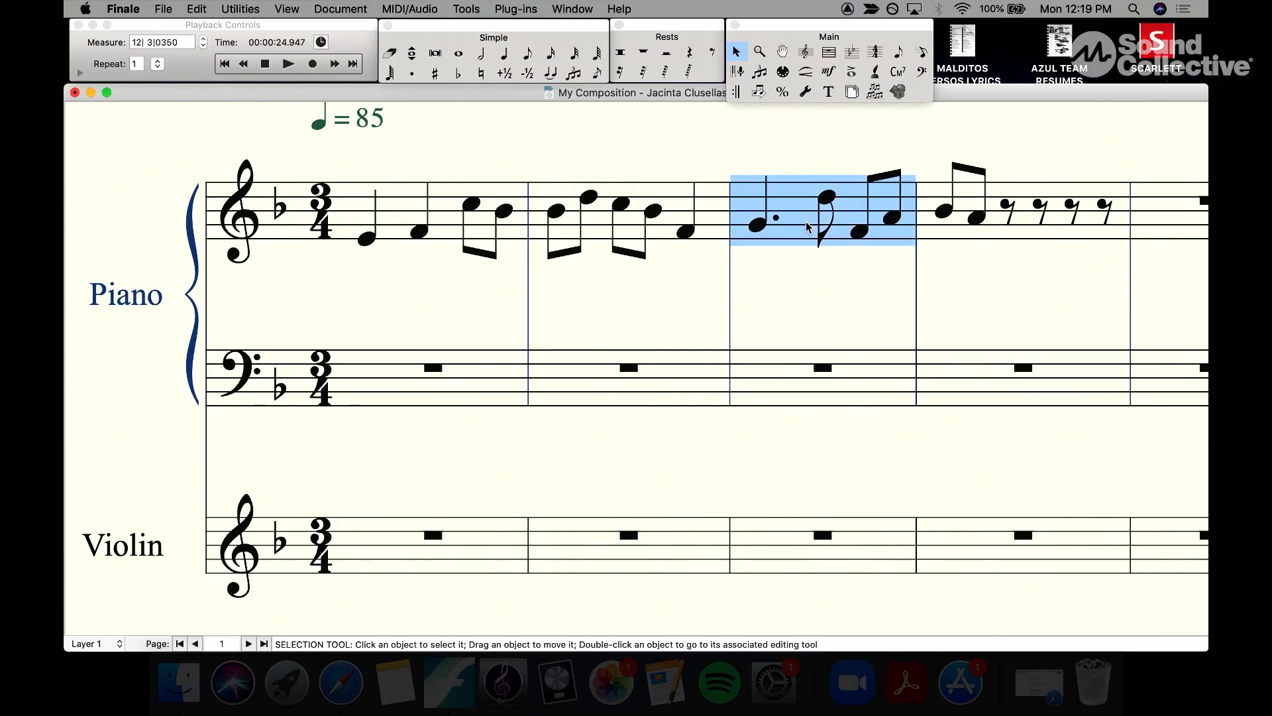
{"action": "key", "text": "Delete"}
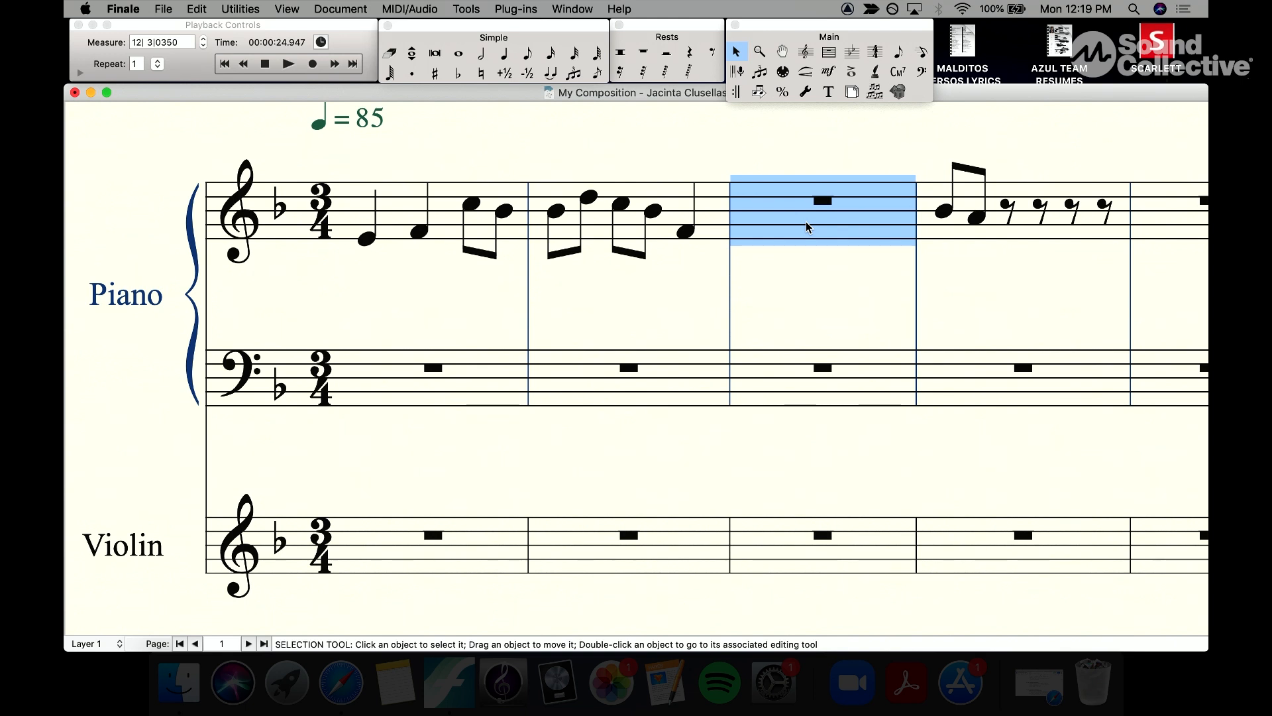
{"action": "key", "text": "super+z"}
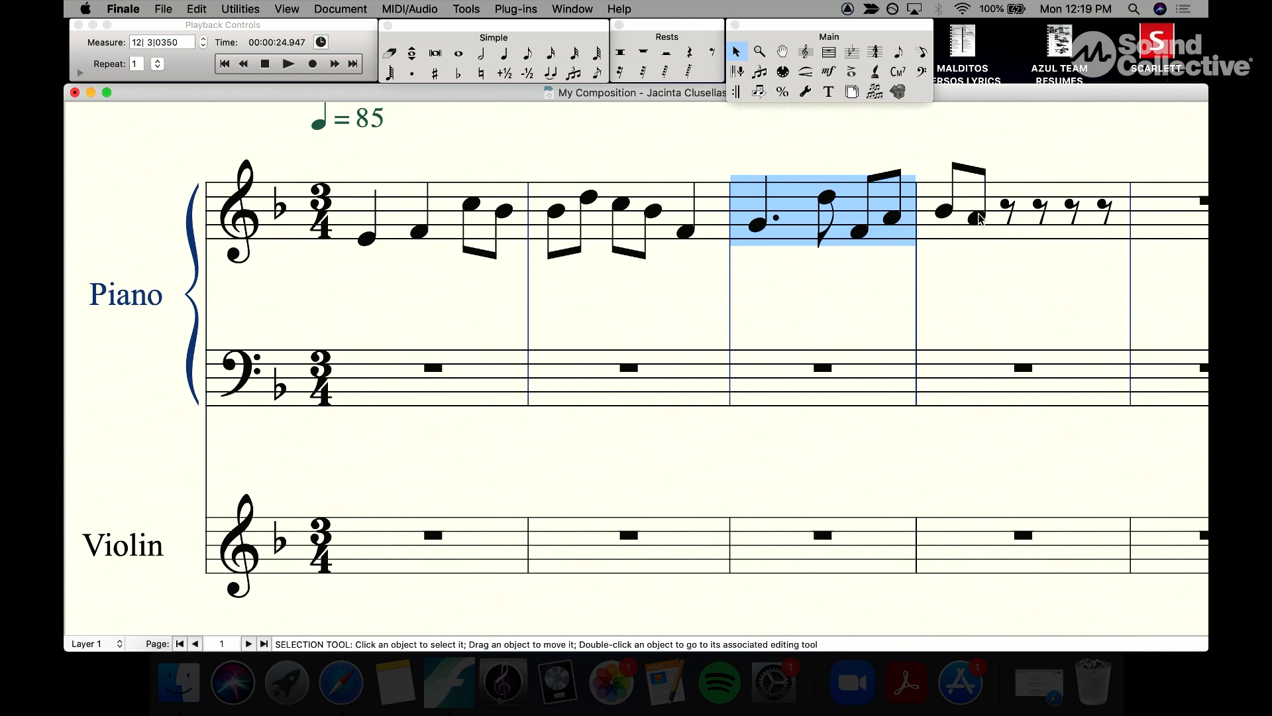
Step: Replace the second note of the first measure with a quarter rest
{"action": "left_click", "coordinate": [671, 156]}
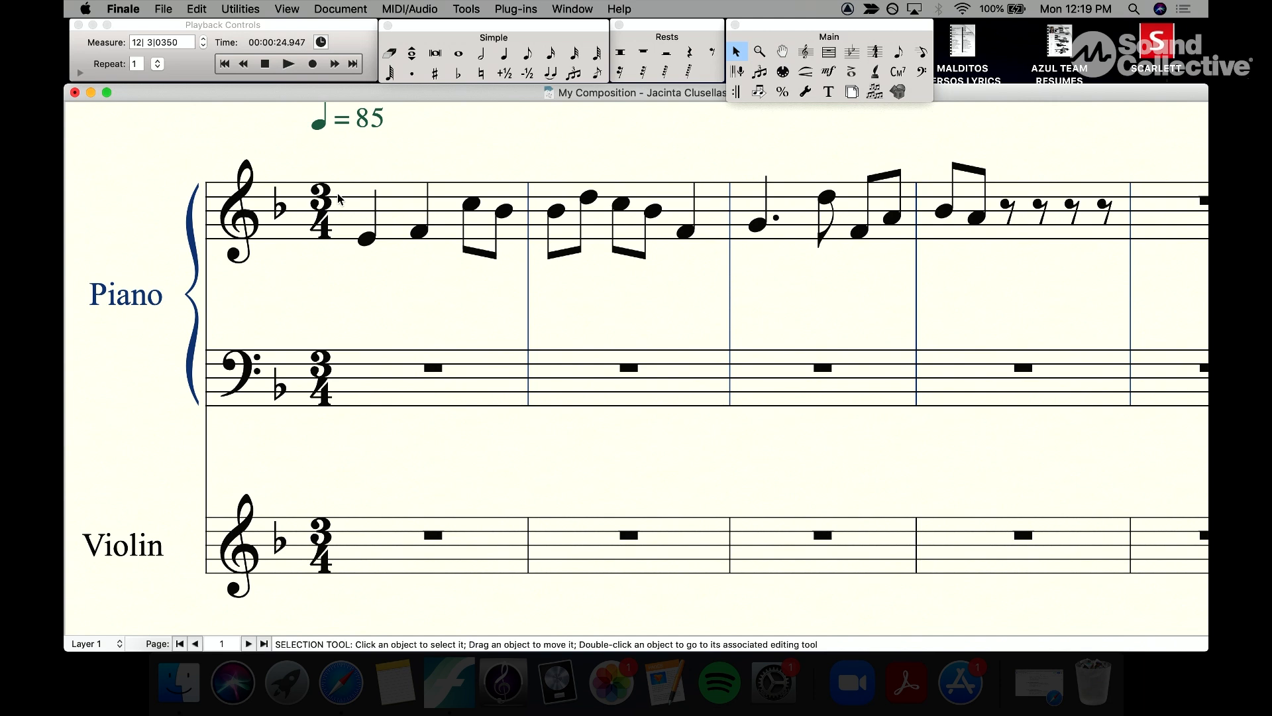
{"action": "double_click", "coordinate": [976, 219]}
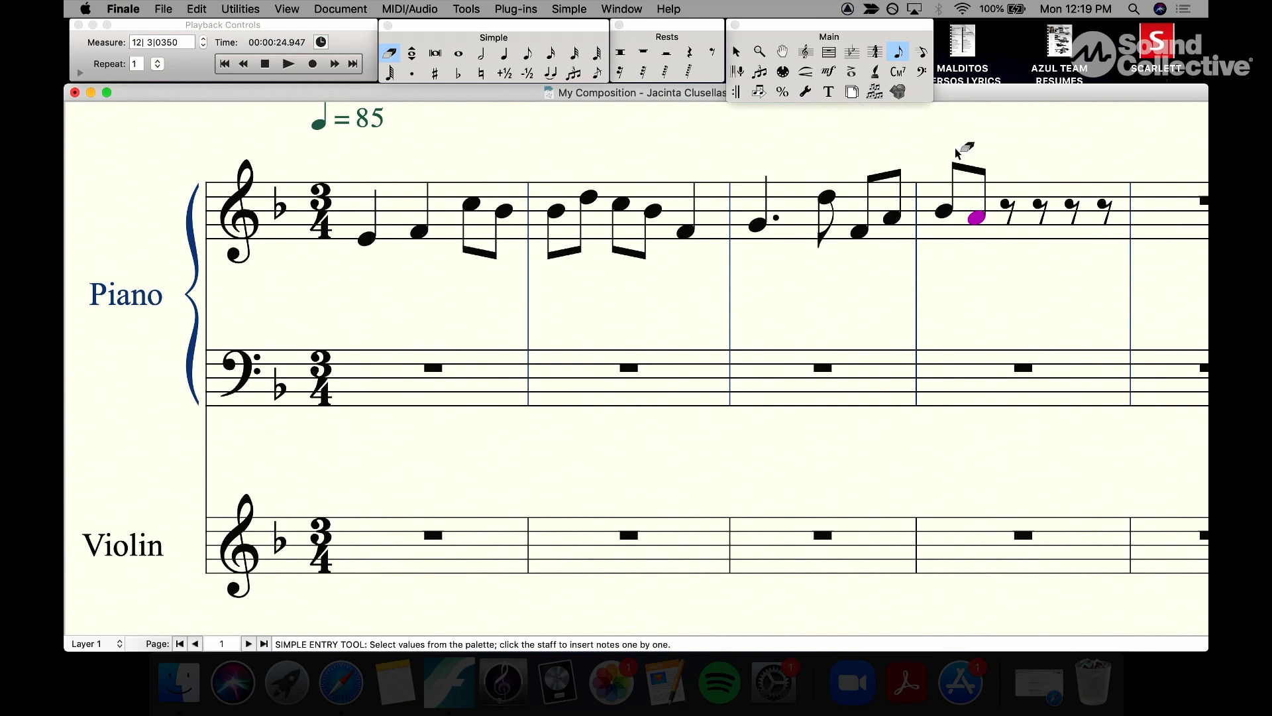
{"action": "key", "text": "Escape"}
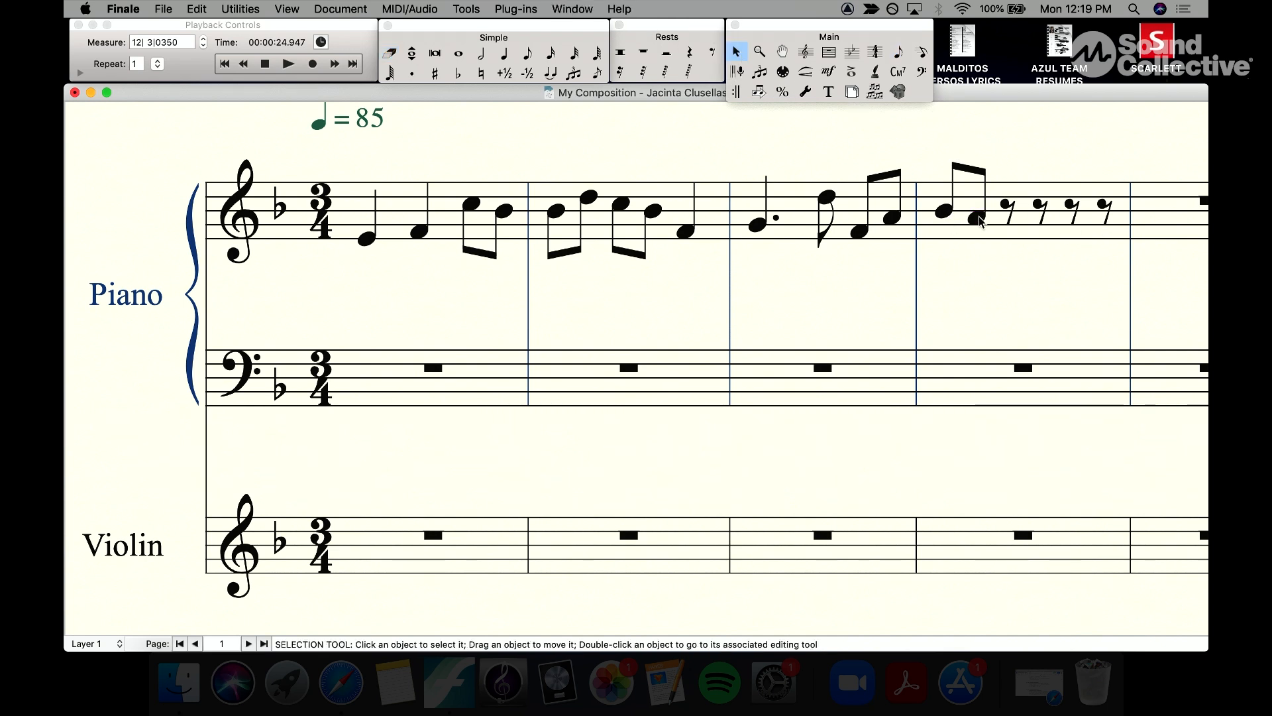
{"action": "double_click", "coordinate": [978, 218]}
{"action": "key", "text": "Left"}
{"action": "key", "text": "Left"}
{"action": "key", "text": "Left"}
{"action": "key", "text": "Left"}
{"action": "key", "text": "Left"}
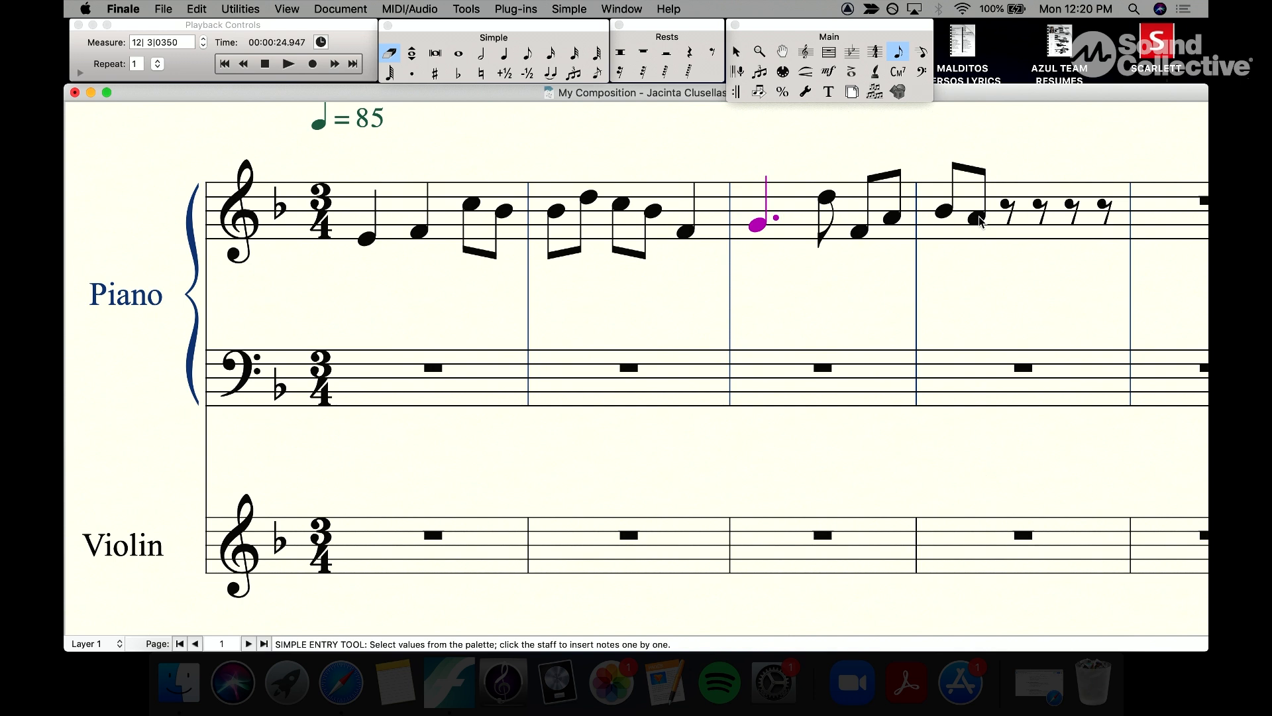
{"action": "key", "text": "Left"}
{"action": "key", "text": "Left"}
{"action": "key", "text": "Left"}
{"action": "key", "text": "Left"}
{"action": "key", "text": "Left"}
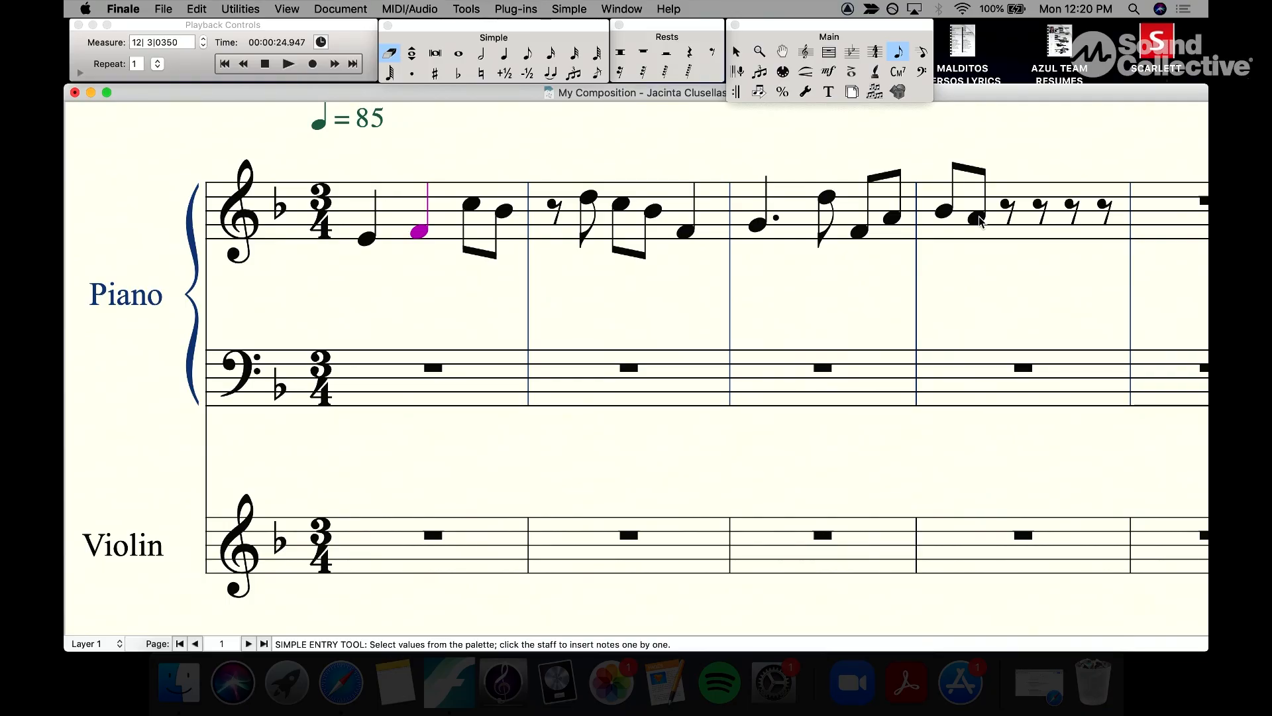
{"action": "key", "text": "r"}
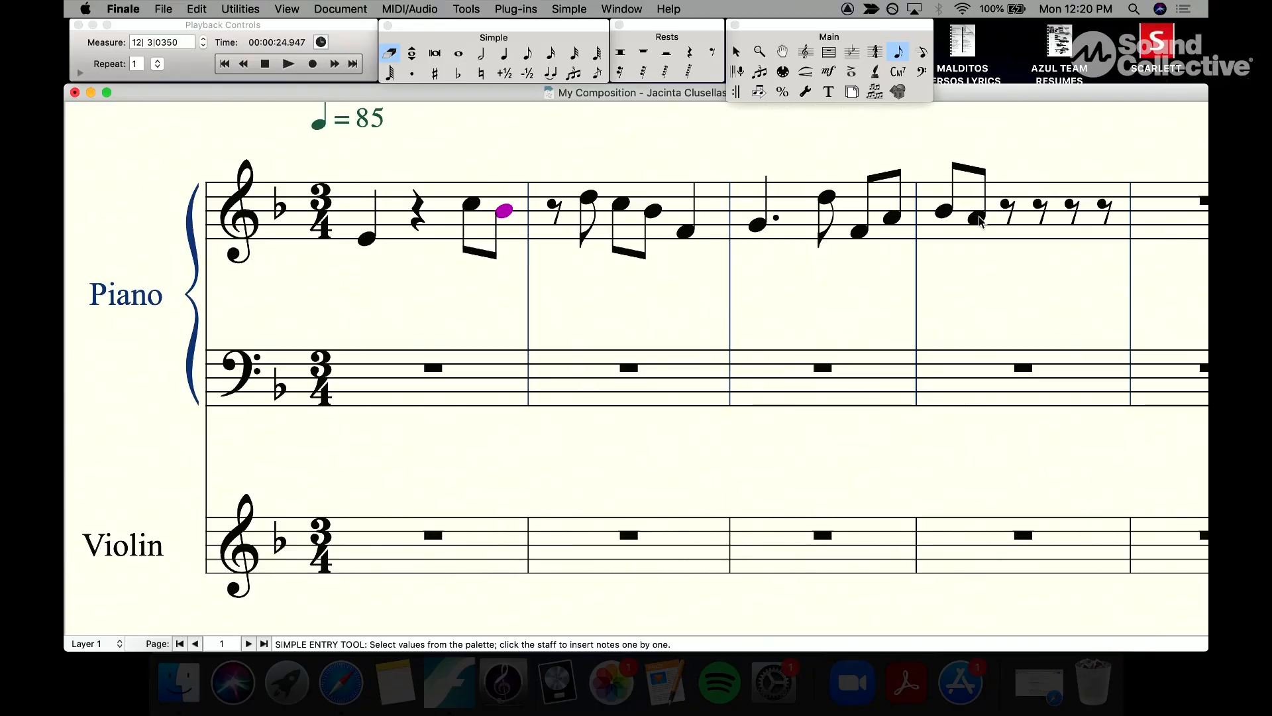
Step: Delete the last eighth note of the first measure and make the remaining C a quarter note
{"action": "key", "text": "Delete"}
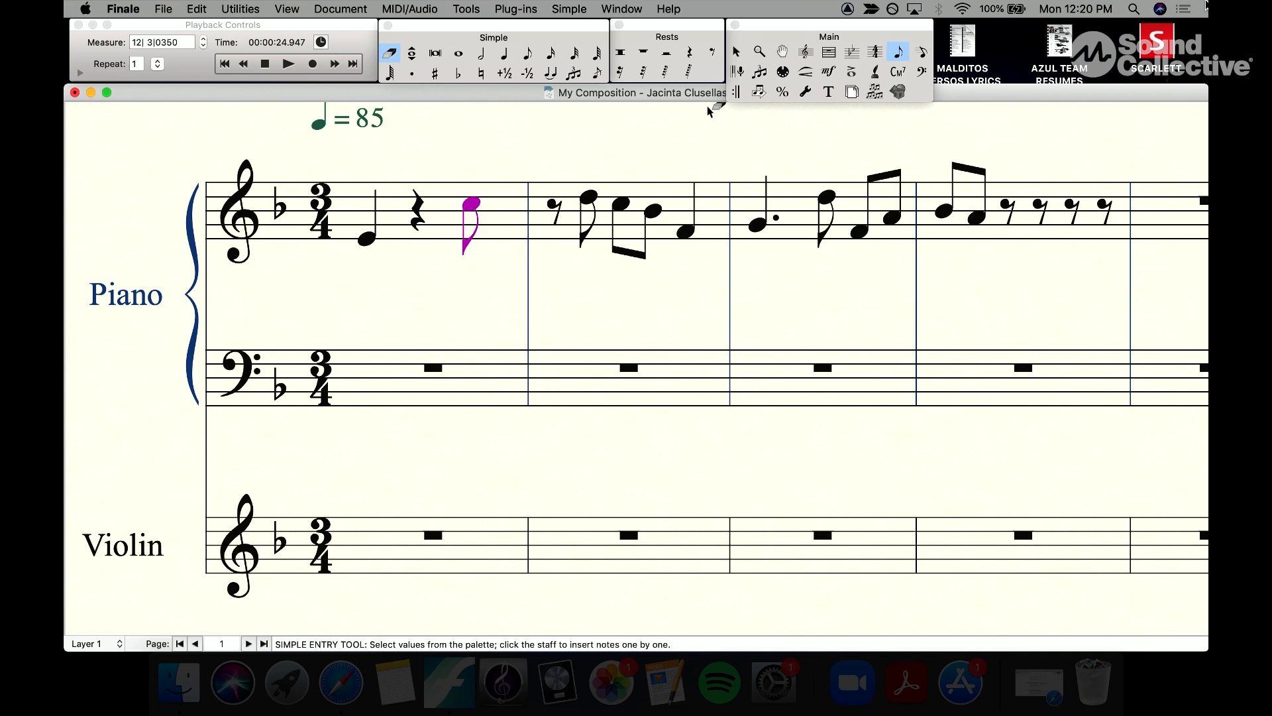
{"action": "key", "text": "5"}
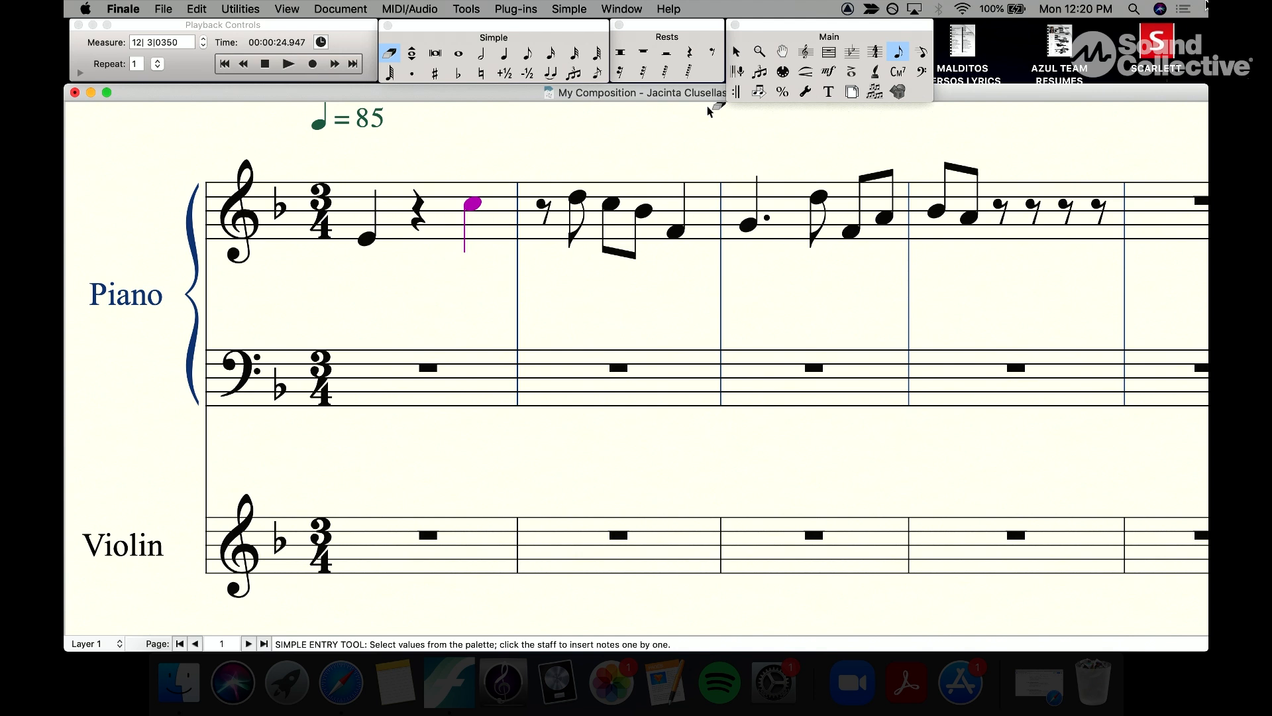
{"action": "key", "text": "4"}
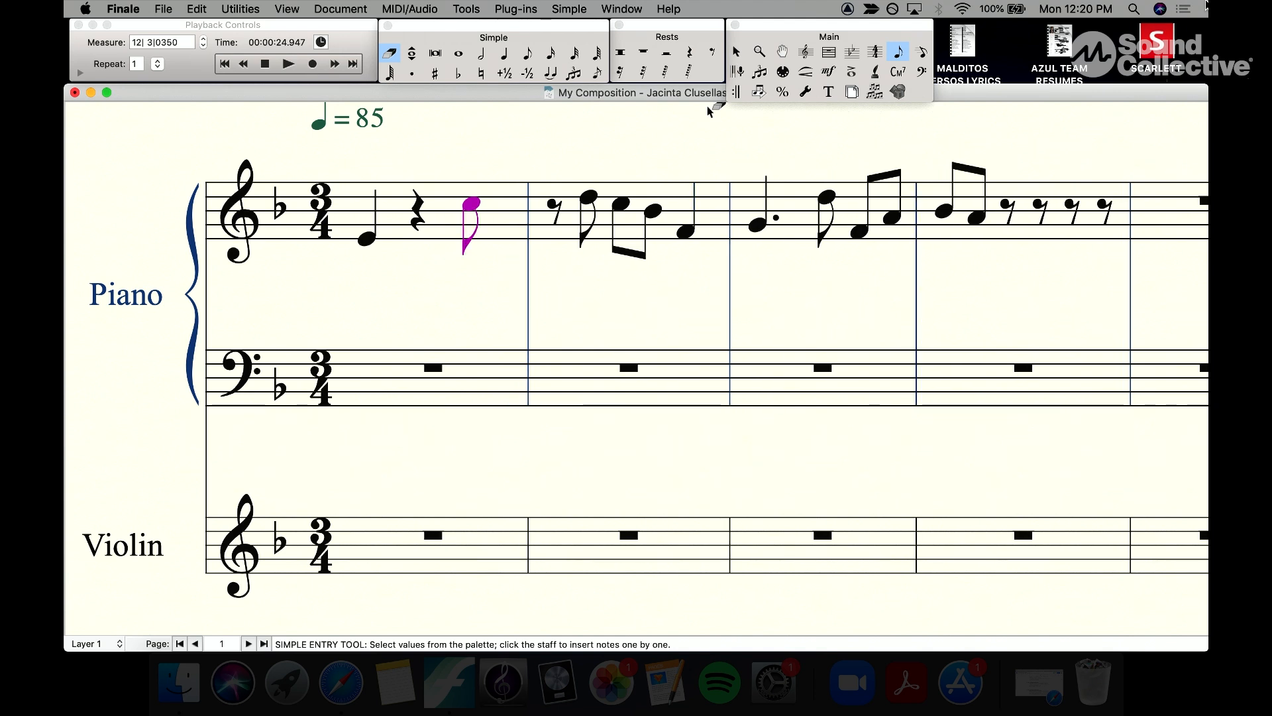
{"action": "key", "text": "3"}
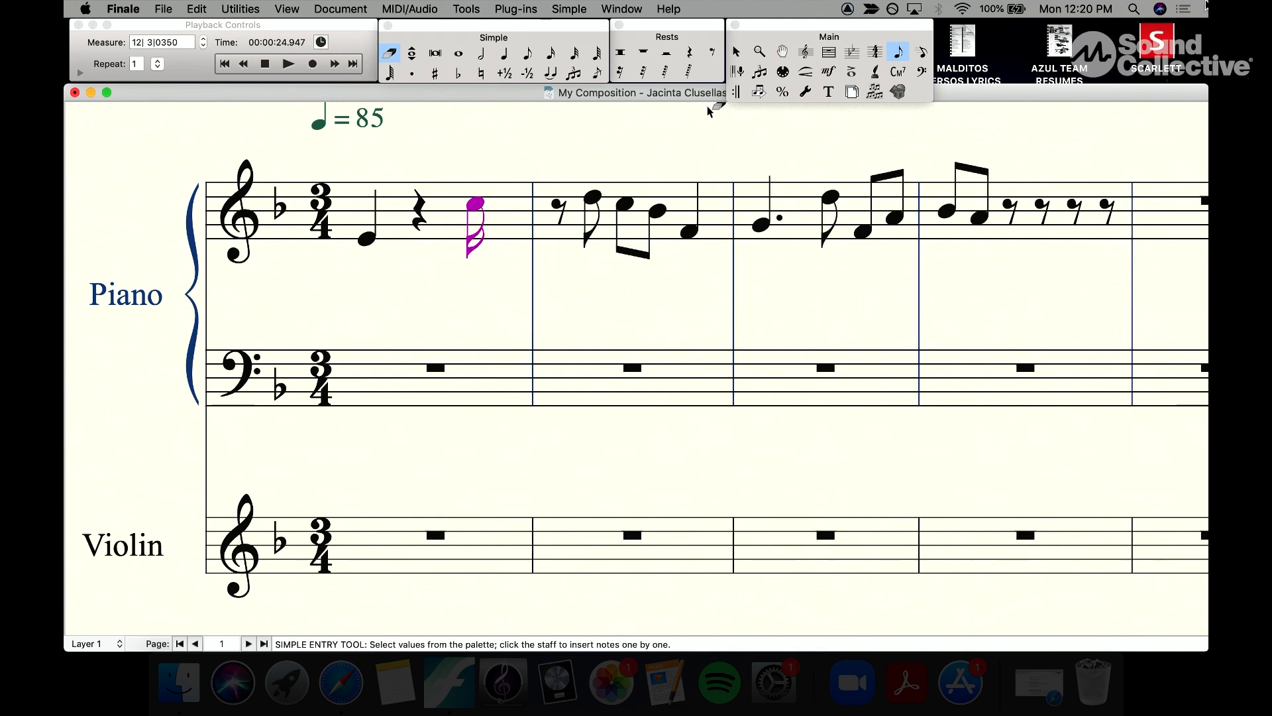
{"action": "key", "text": "4"}
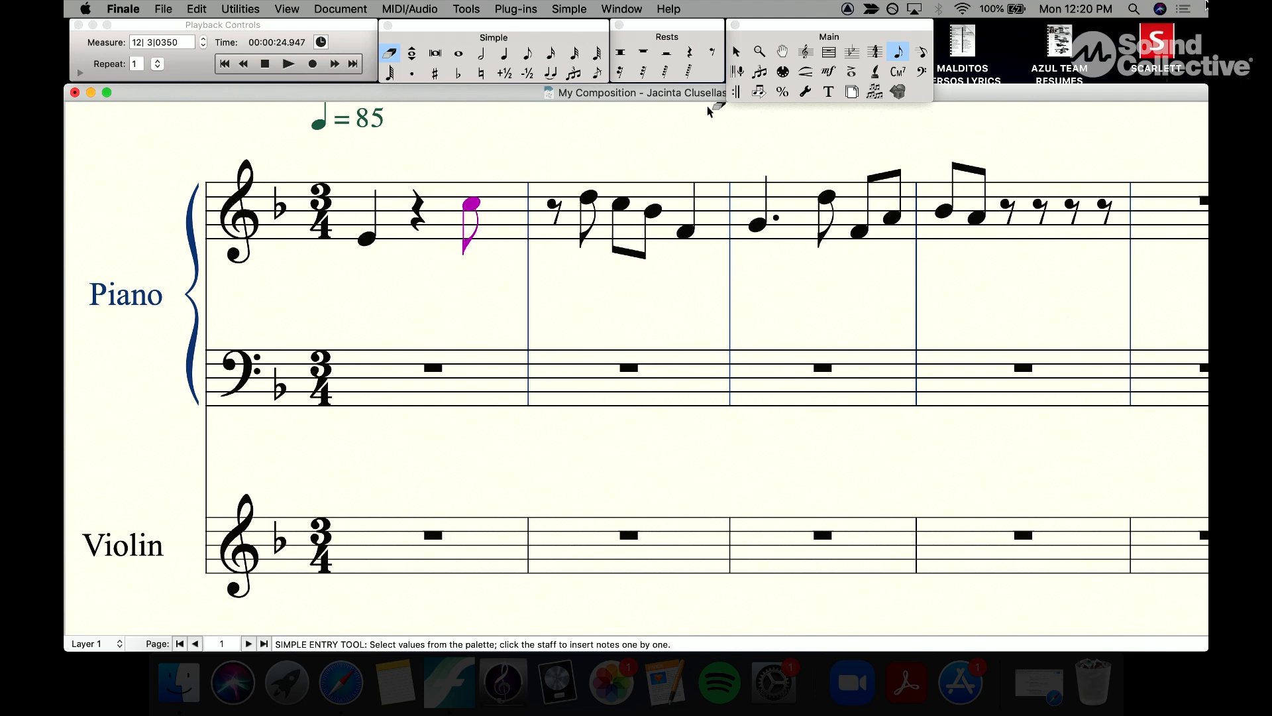
{"action": "key", "text": "5"}
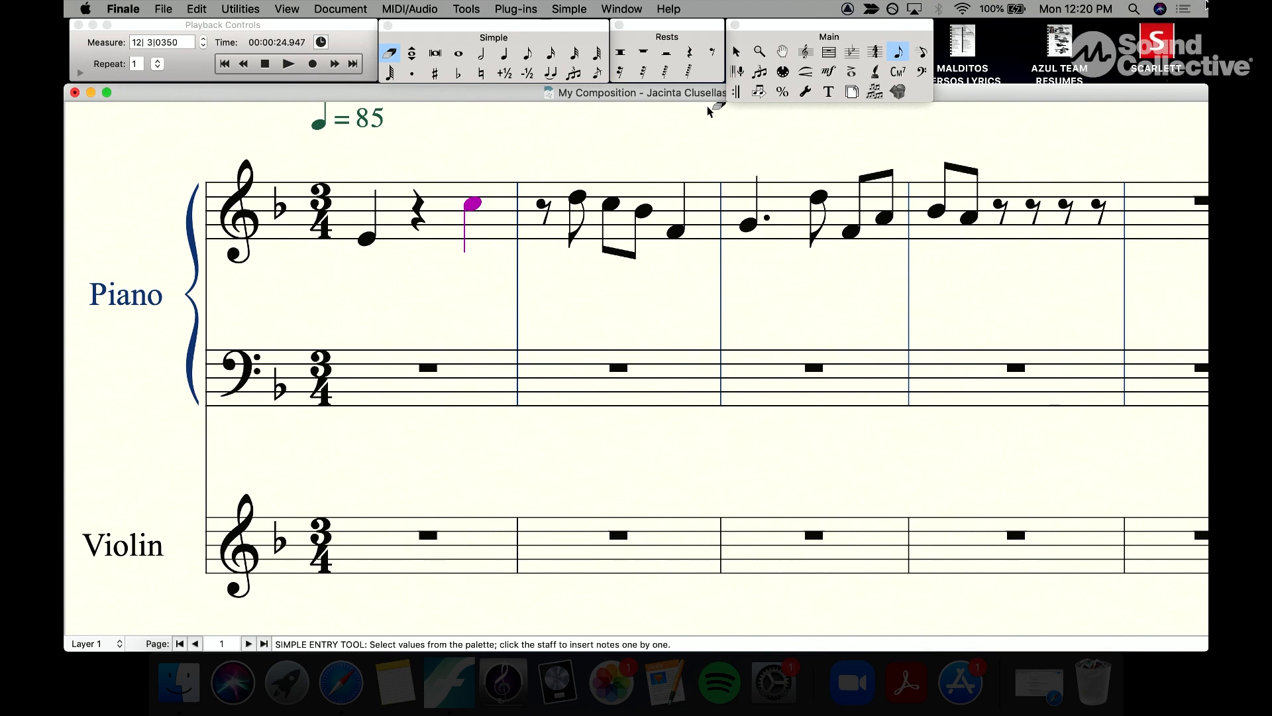
Step: Enter a dotted half note at the start of the fifth measure
{"action": "scroll", "coordinate": [713, 270], "scroll_direction": "right", "scroll_amount": 10}
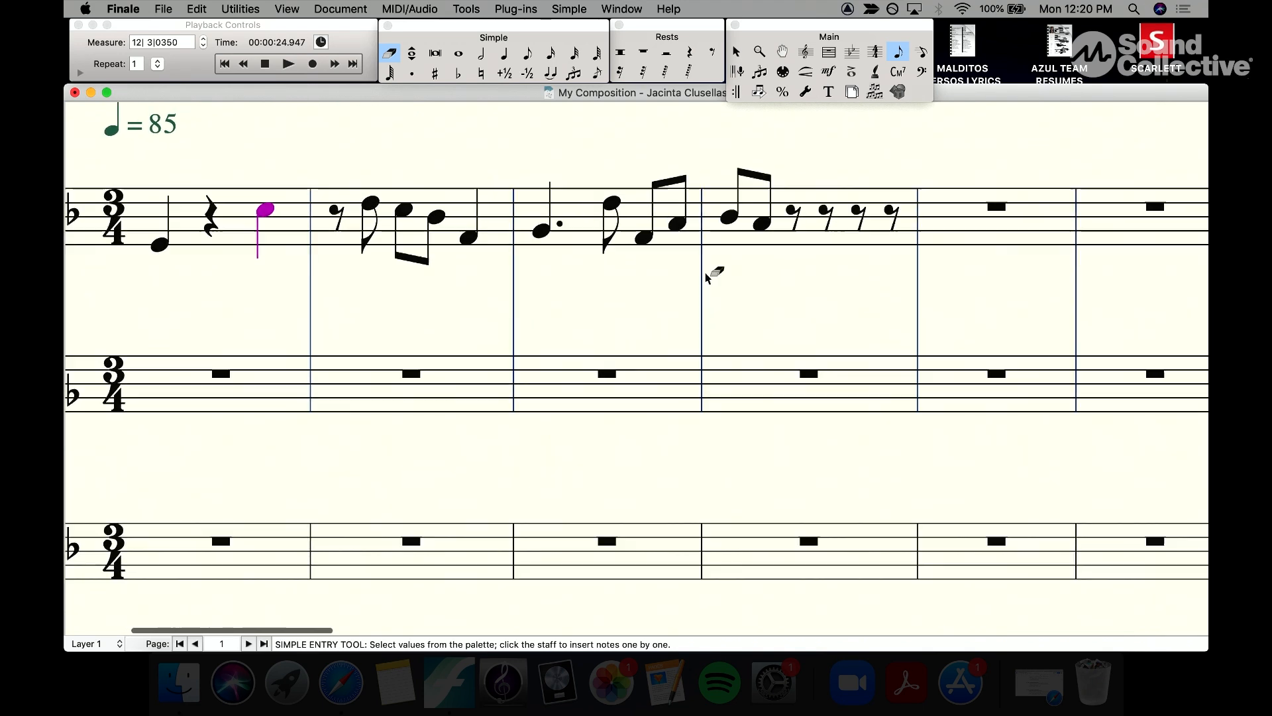
{"action": "scroll", "coordinate": [703, 186], "scroll_direction": "right", "scroll_amount": 5}
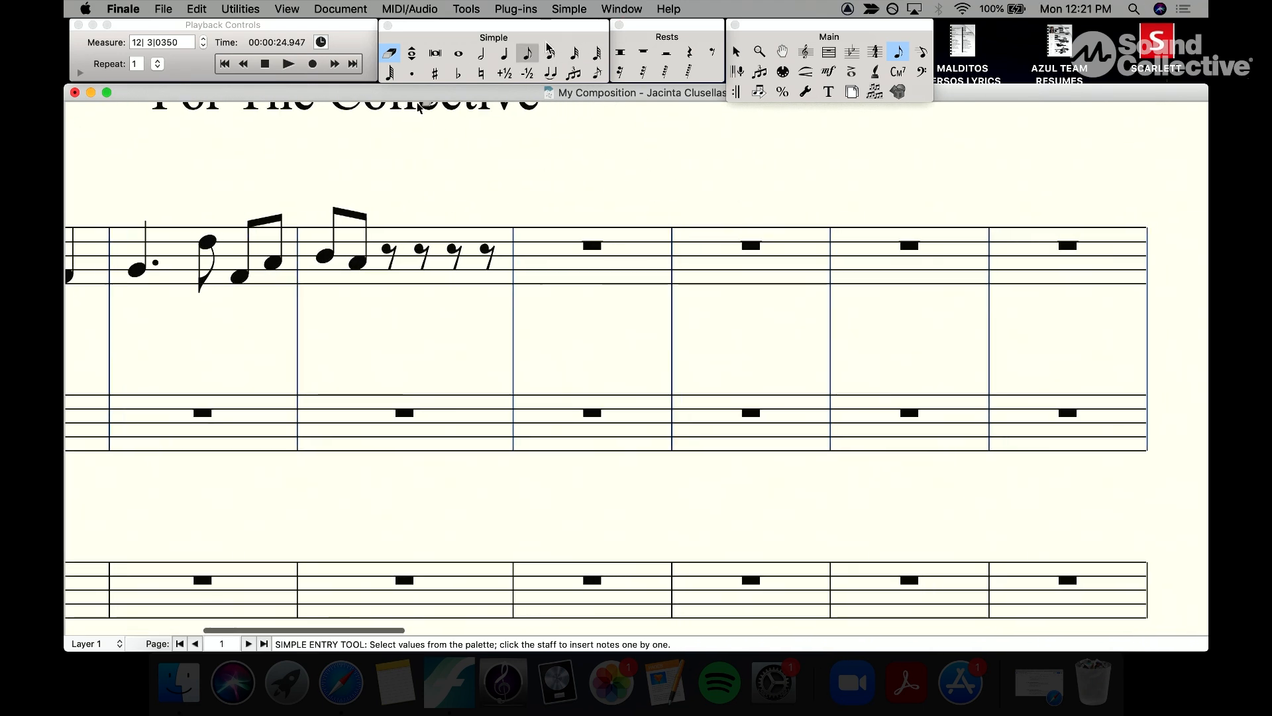
{"action": "left_click", "coordinate": [504, 53]}
{"action": "left_click", "coordinate": [479, 54]}
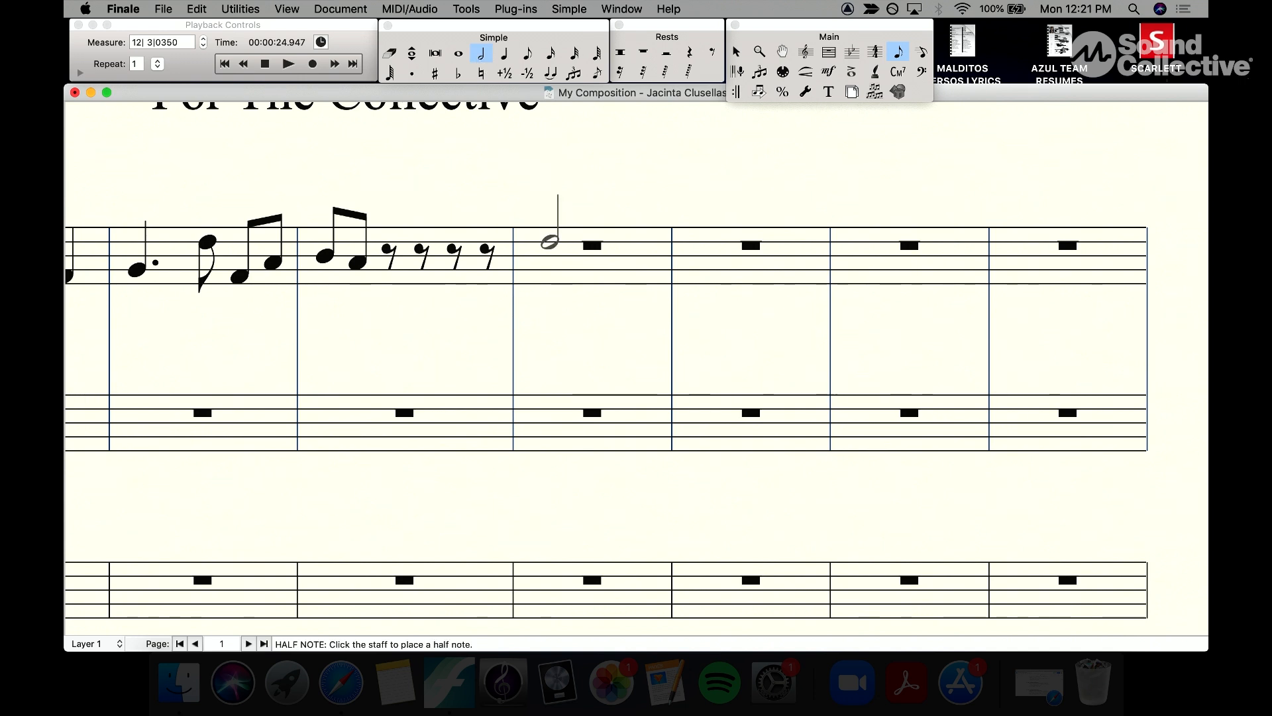
{"action": "left_click", "coordinate": [504, 53]}
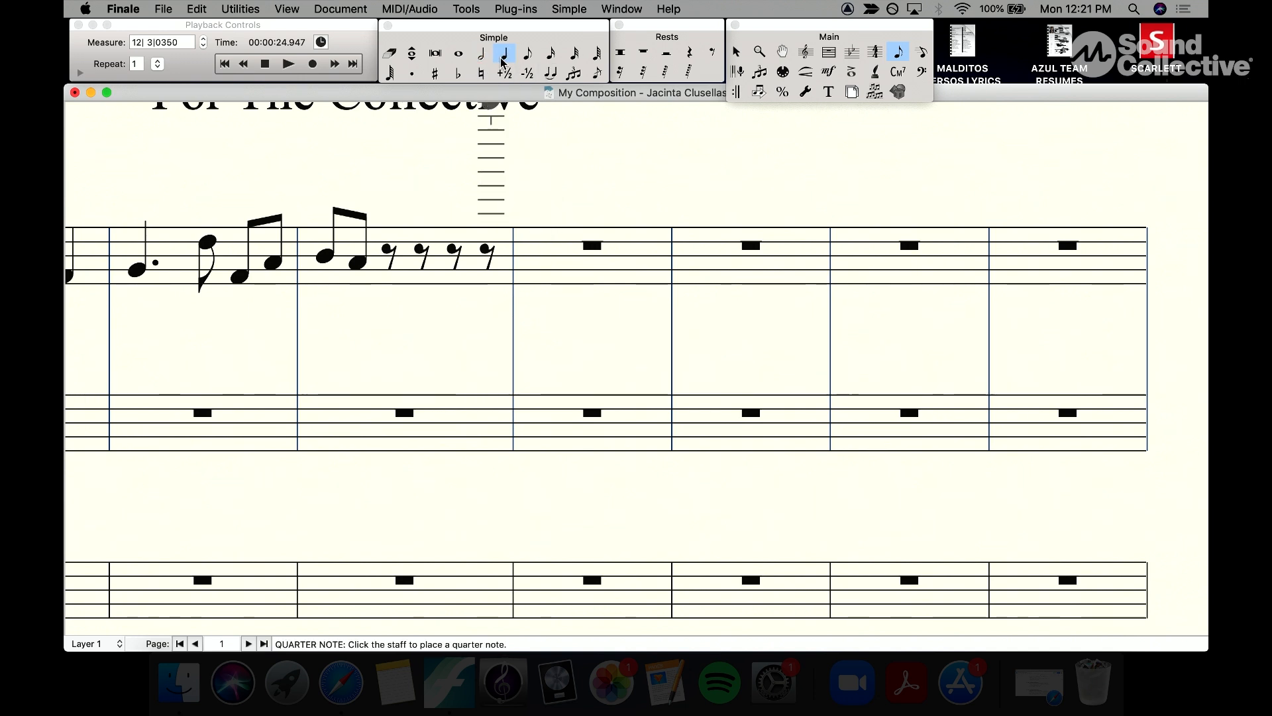
{"action": "left_click", "coordinate": [541, 255]}
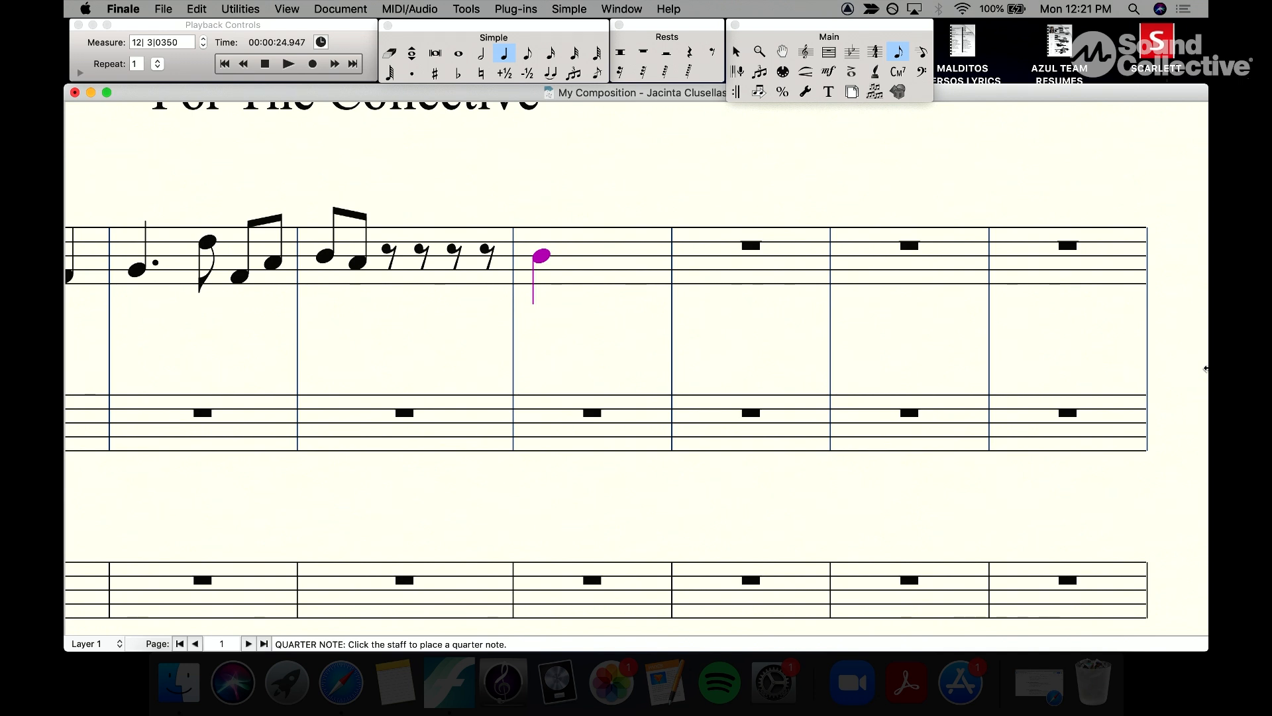
{"action": "key", "text": "6"}
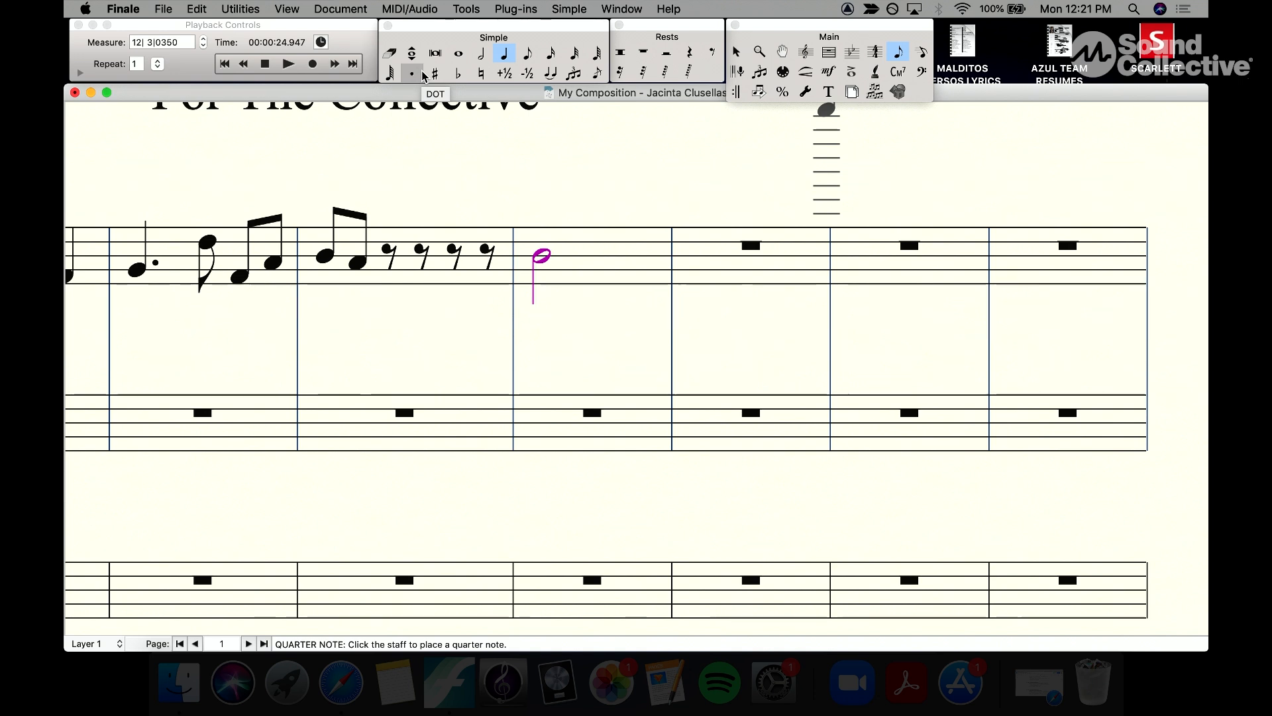
{"action": "left_click", "coordinate": [424, 75]}
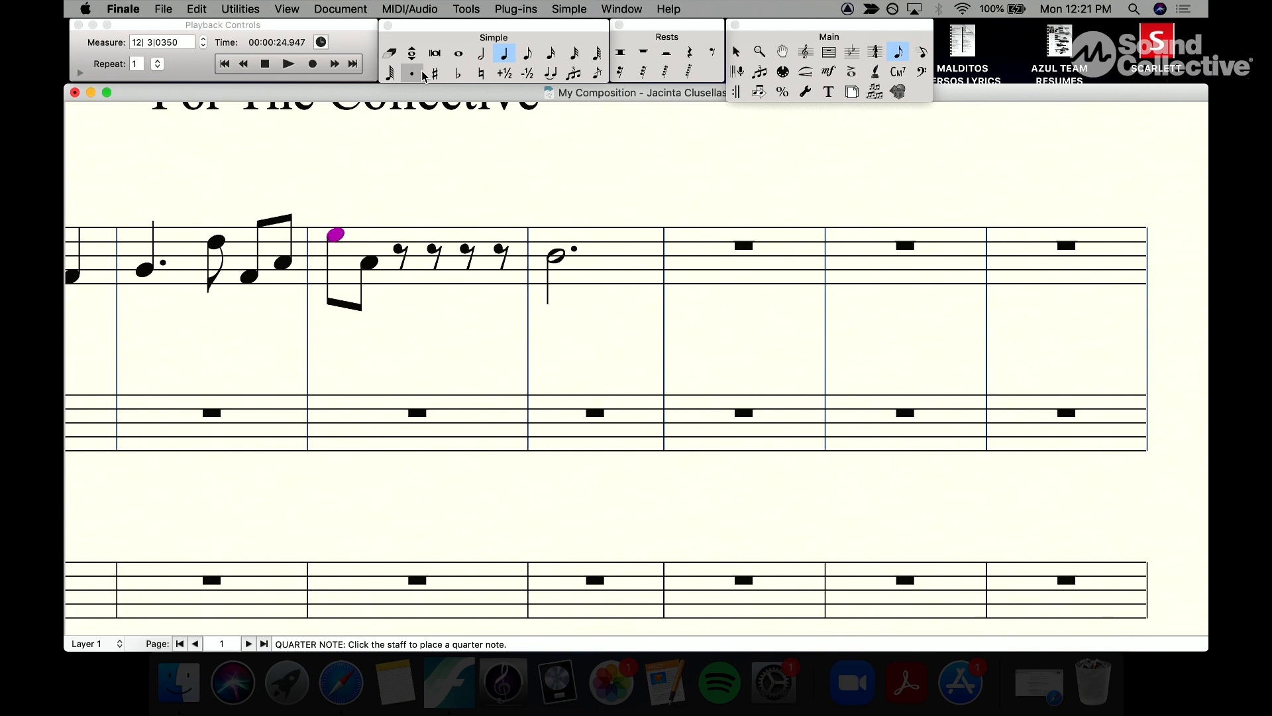
Step: Lower the first eighth note of the fourth measure to A
{"action": "key", "text": "Down"}
{"action": "key", "text": "Down"}
{"action": "key", "text": "Down"}
{"action": "key", "text": "Down"}
{"action": "key", "text": "Down"}
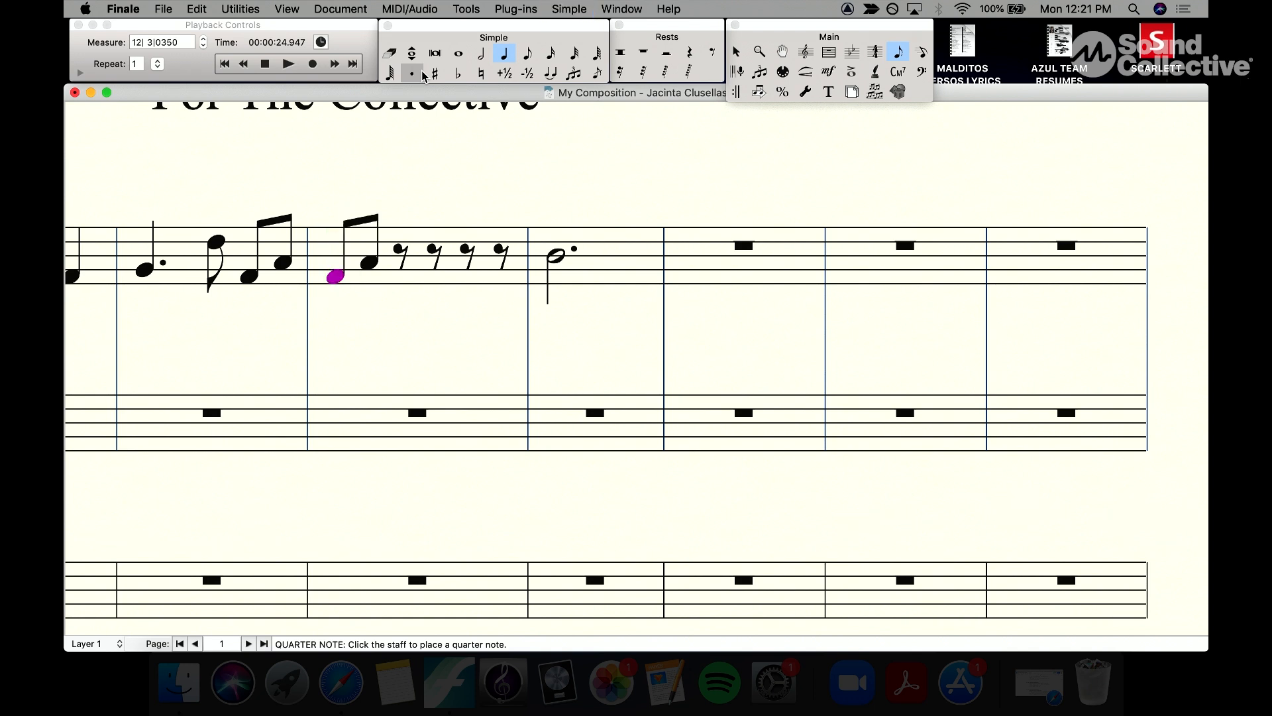
{"action": "key", "text": "Up"}
{"action": "key", "text": "Up"}
{"action": "key", "text": "Up"}
{"action": "key", "text": "Up"}
{"action": "key", "text": "Up"}
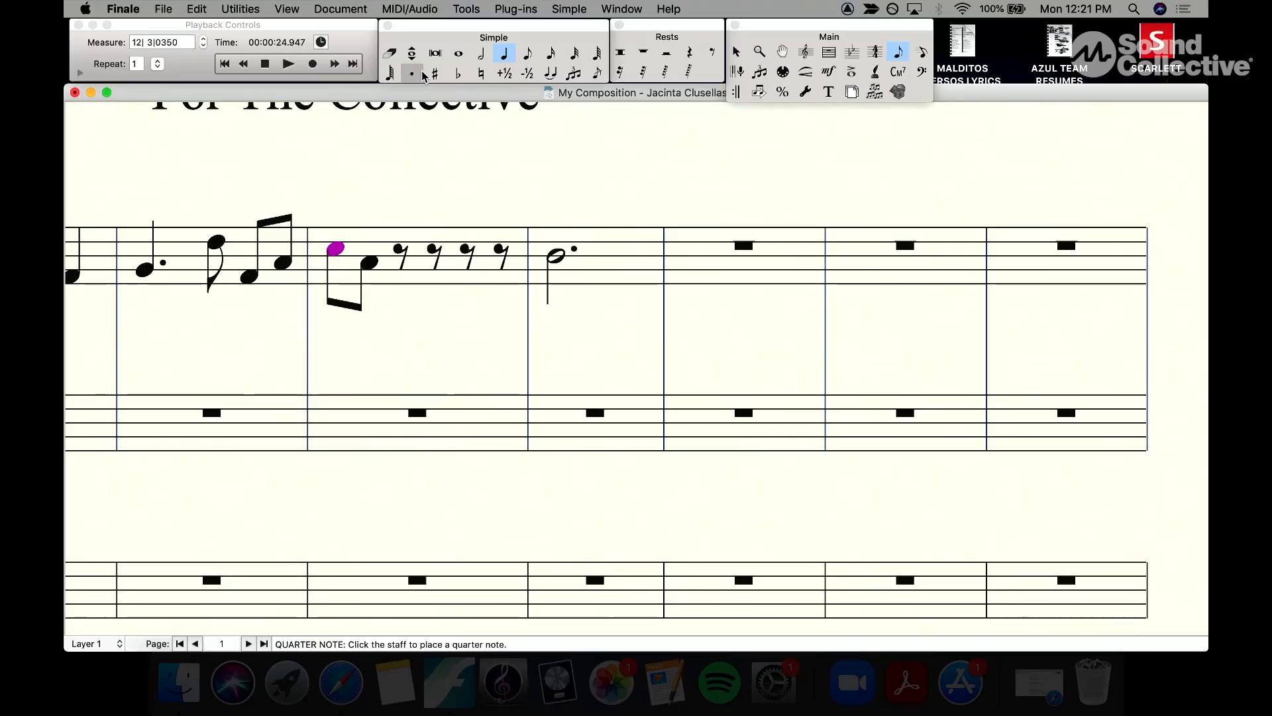
{"action": "key", "text": "Down"}
{"action": "key", "text": "Down"}
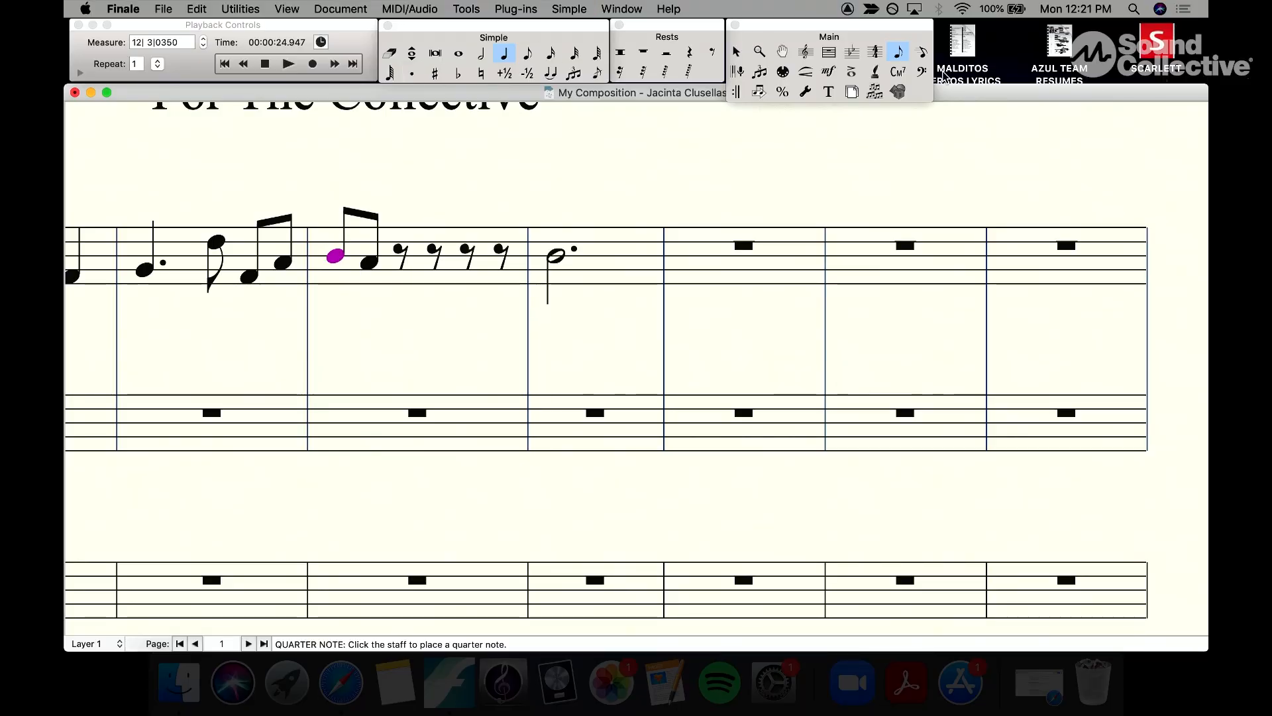
Step: Tie the last eighth note of the third measure to the first note of the fourth measure
{"action": "key", "text": "Left"}
{"action": "key", "text": "Right"}
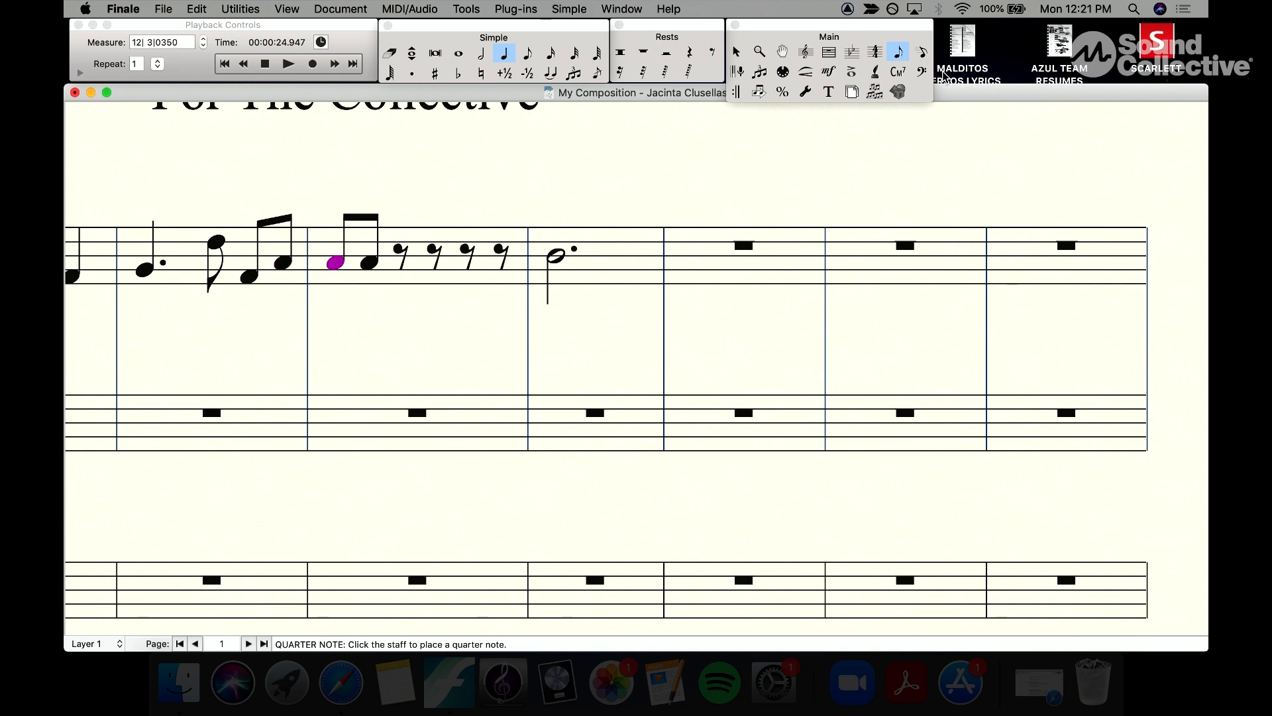
{"action": "key", "text": "Left"}
{"action": "key", "text": "Right"}
{"action": "key", "text": "Left"}
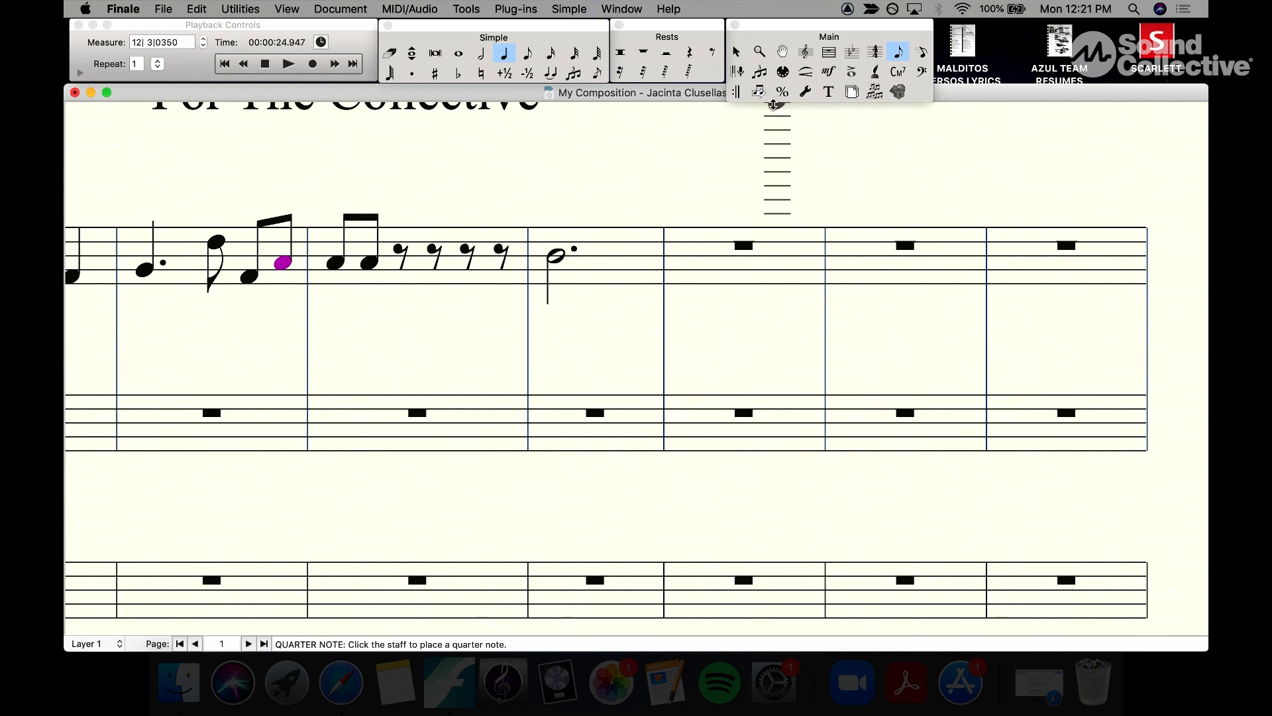
{"action": "left_click", "coordinate": [735, 52]}
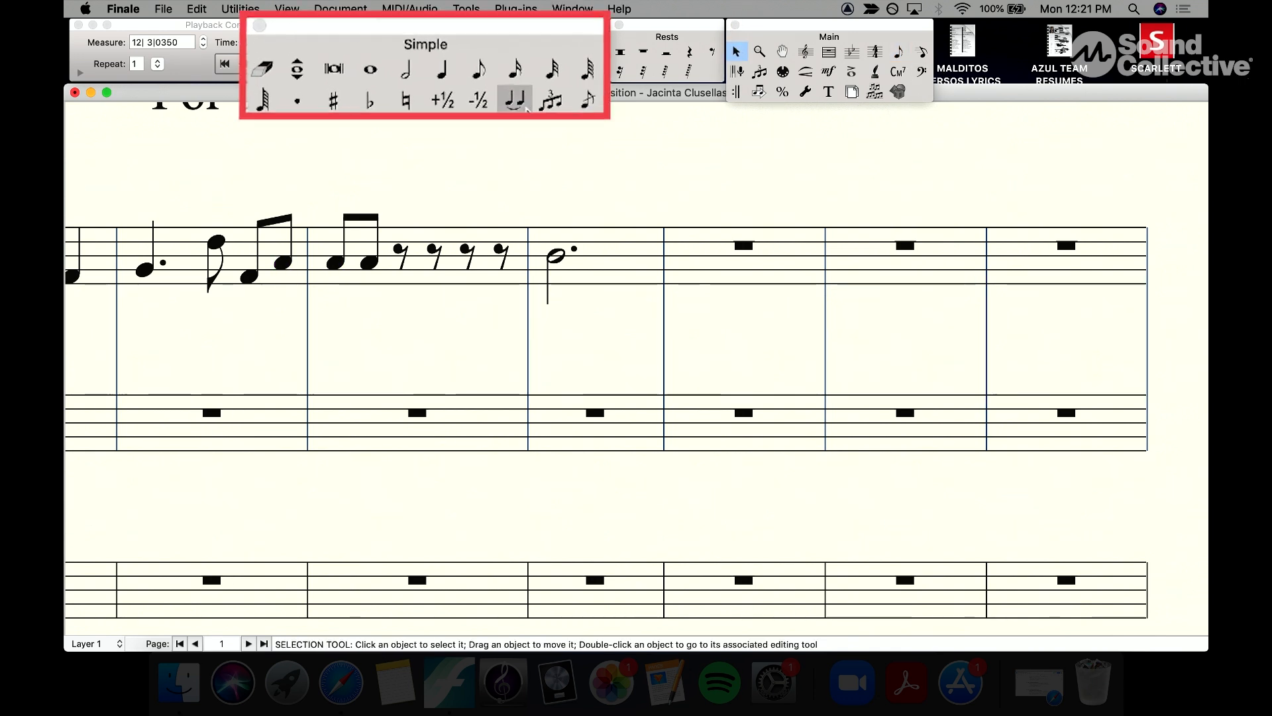
{"action": "left_click", "coordinate": [487, 123]}
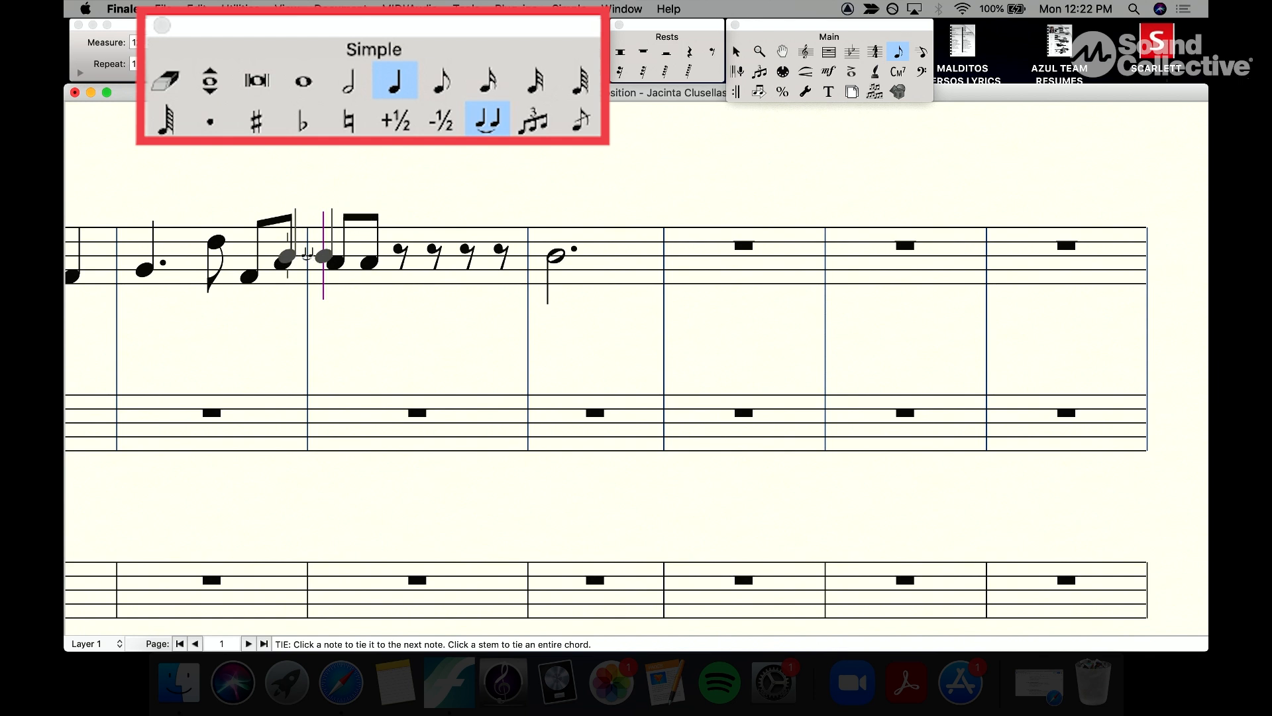
{"action": "left_click", "coordinate": [285, 265]}
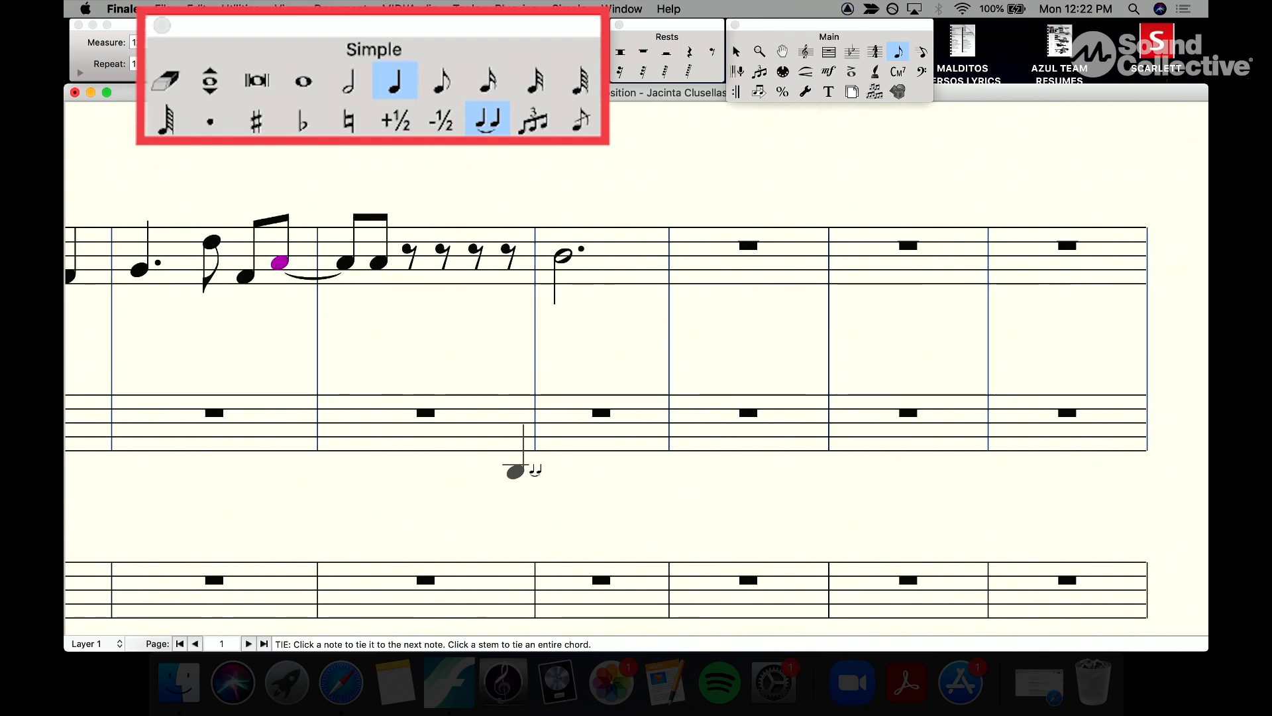
Step: Add a sharp to the D eighth note in the third measure
{"action": "key", "text": "Left"}
{"action": "key", "text": "Left"}
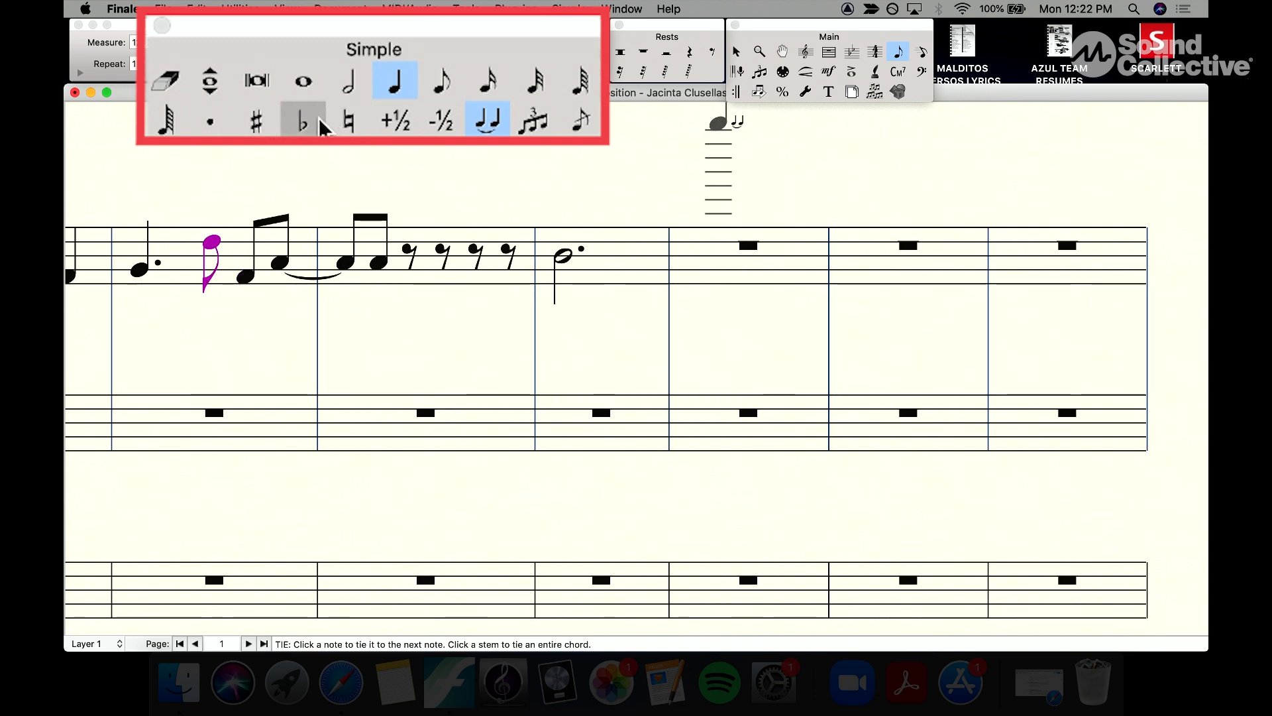
{"action": "left_click", "coordinate": [257, 125]}
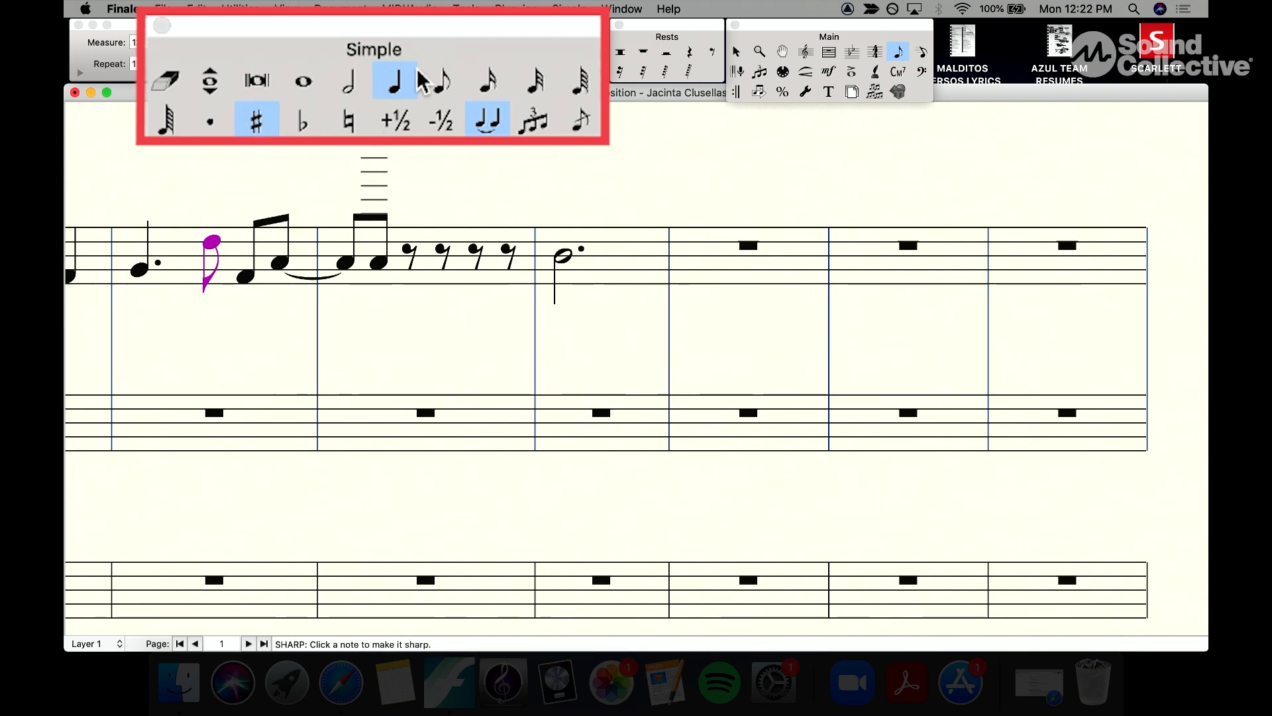
{"action": "left_click", "coordinate": [441, 80]}
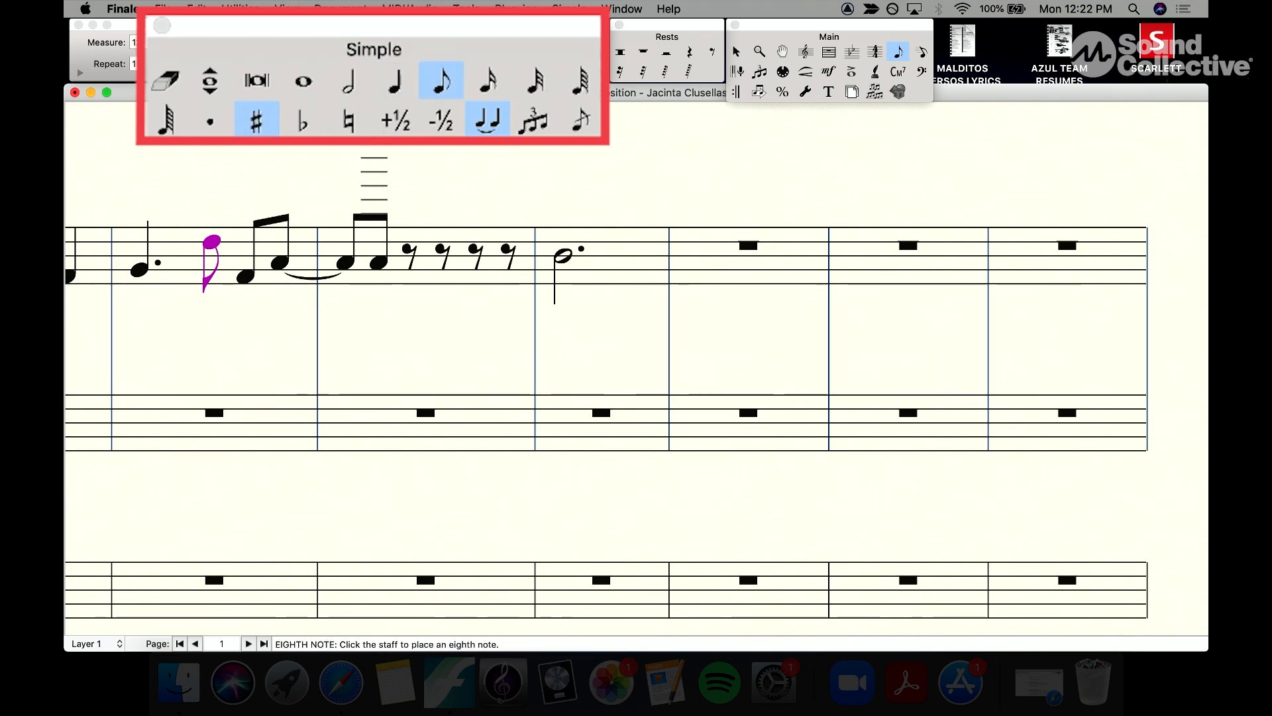
{"action": "left_click", "coordinate": [489, 123]}
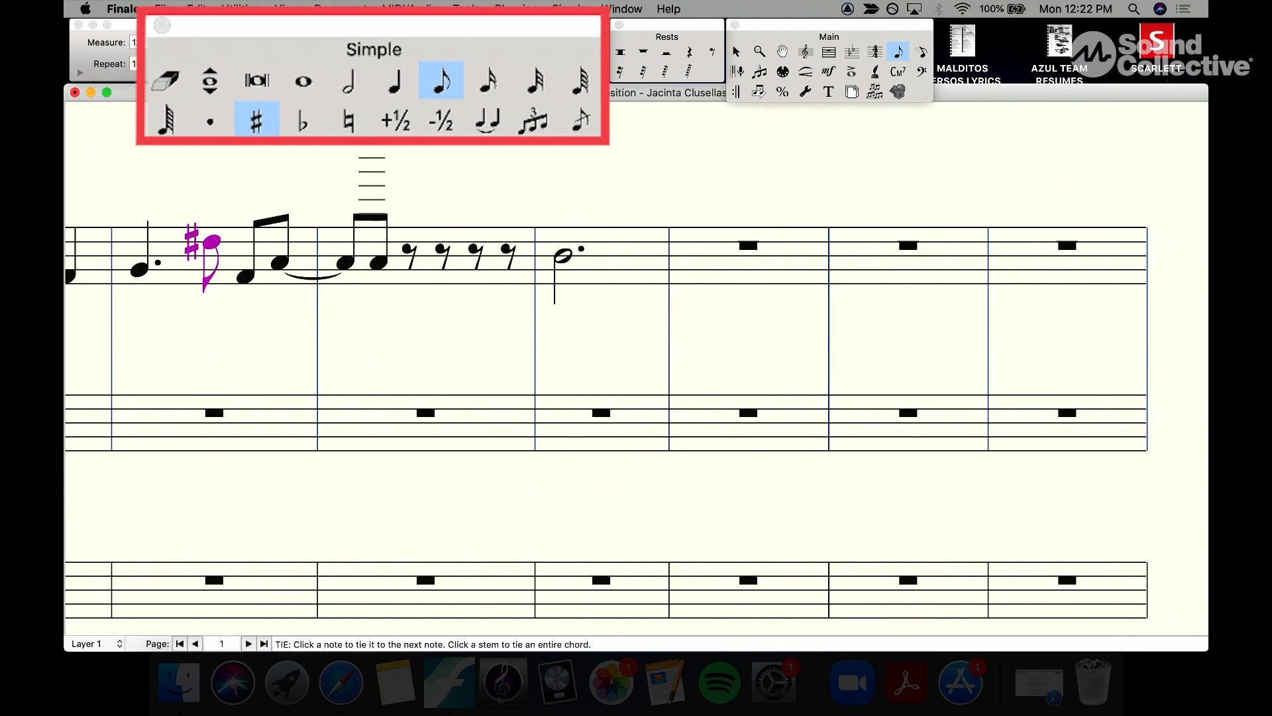
Step: Flatten the second eighth note of the fourth measure to A flat
{"action": "left_click", "coordinate": [245, 277]}
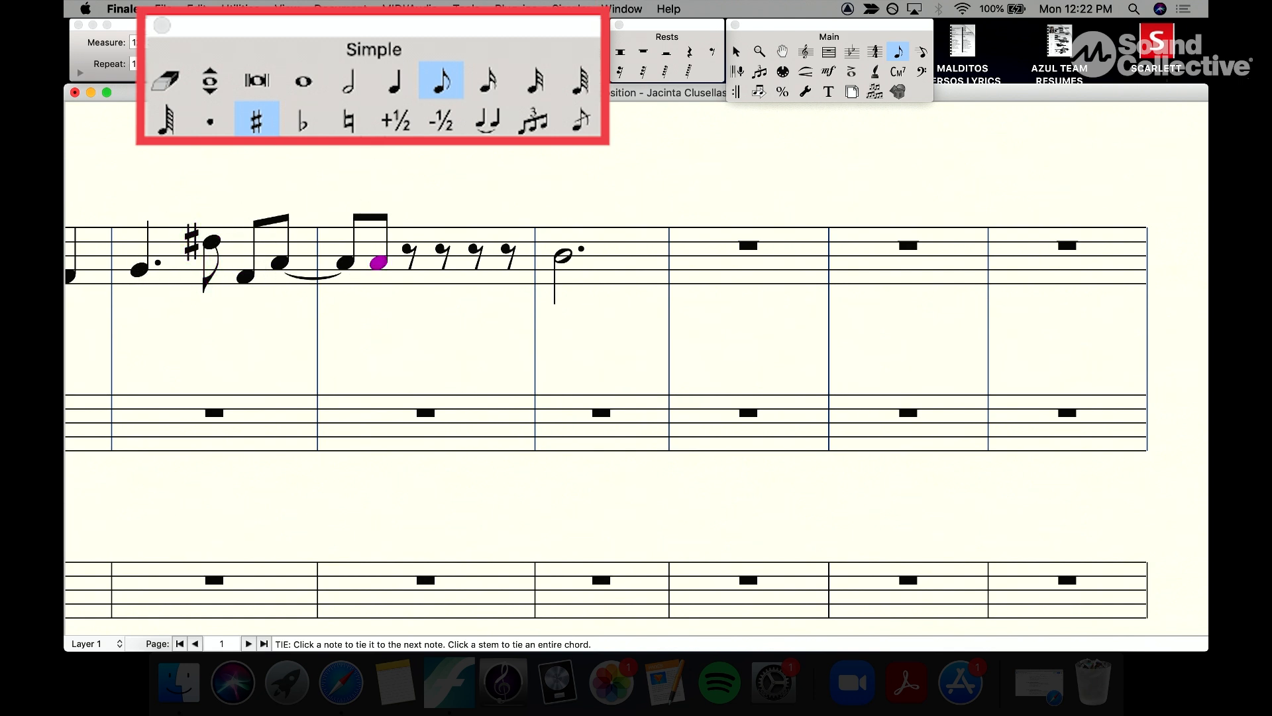
{"action": "left_click", "coordinate": [303, 119]}
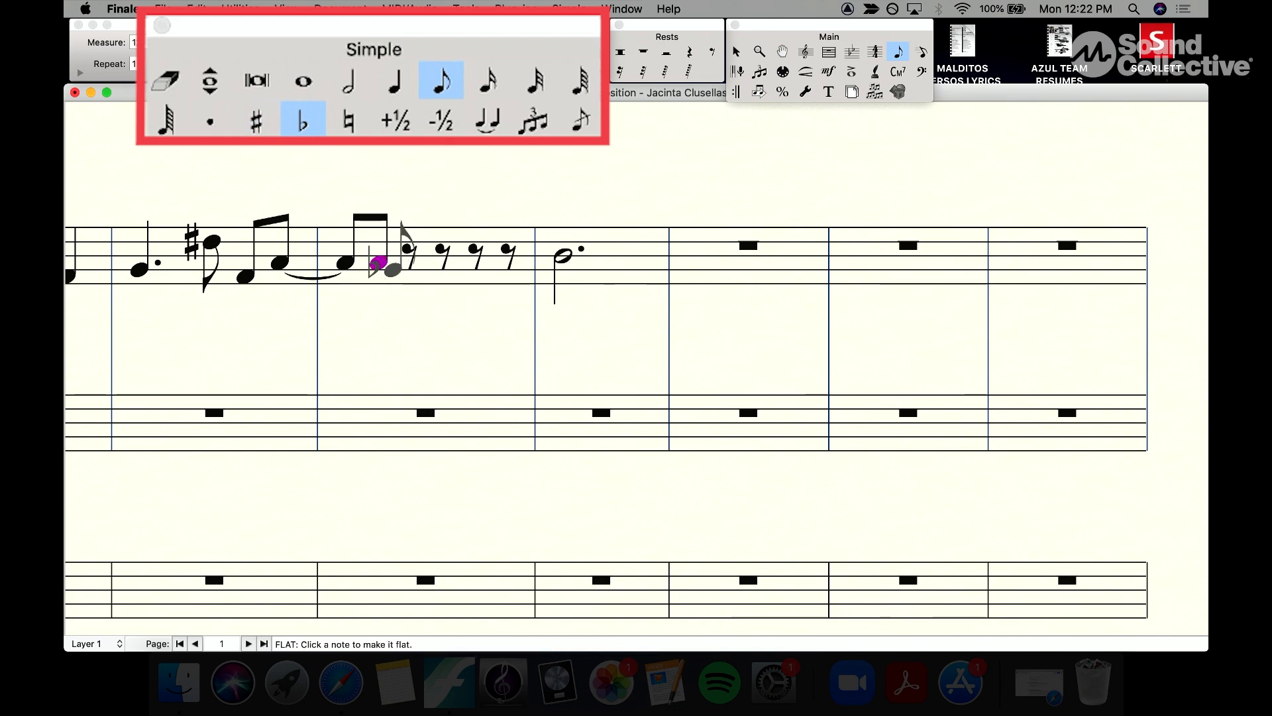
{"action": "left_click", "coordinate": [379, 263]}
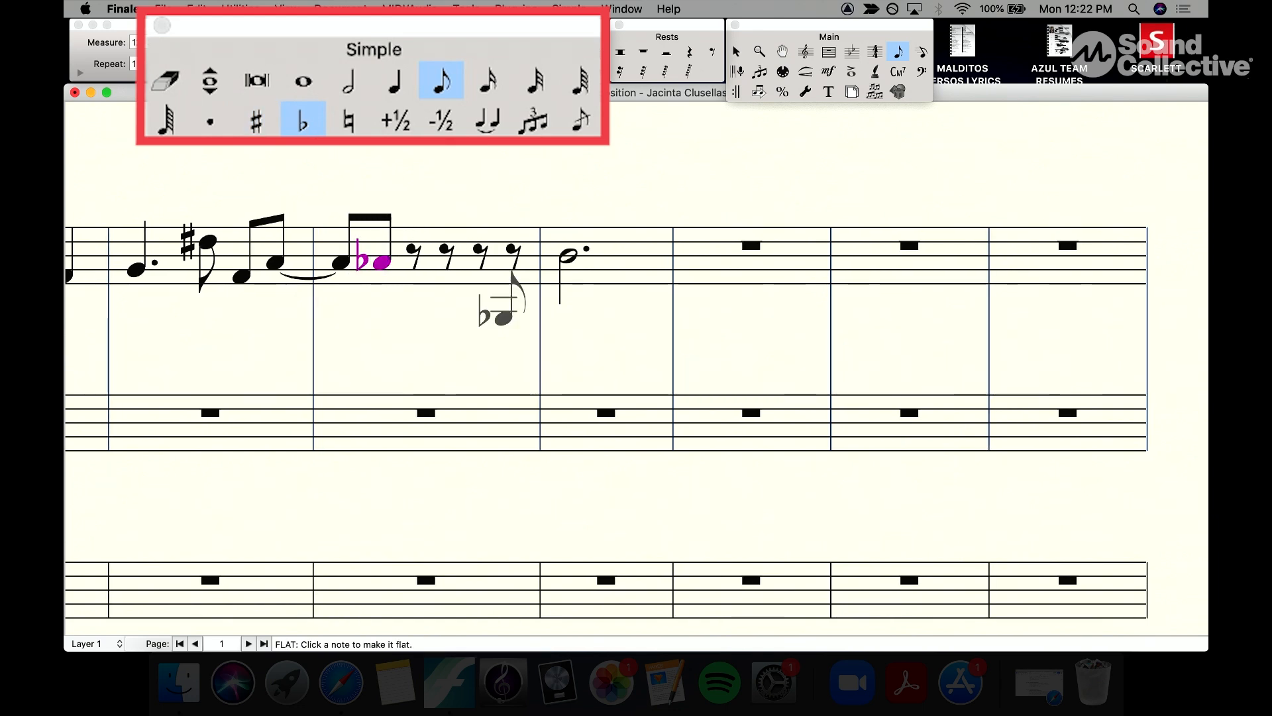